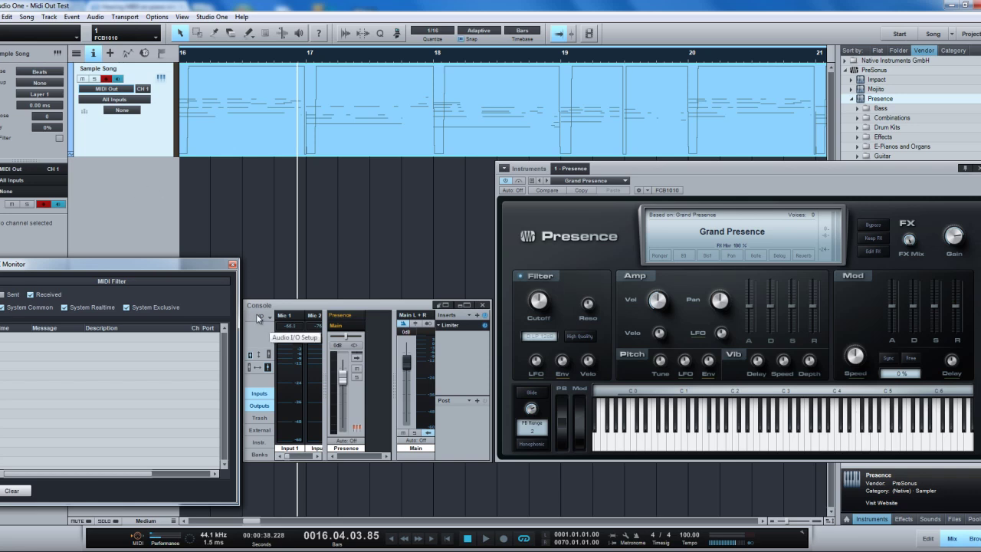
# - Look through the song's audio setup and external MIDI device settings, closing them unchanged
pyautogui.click(260, 318)
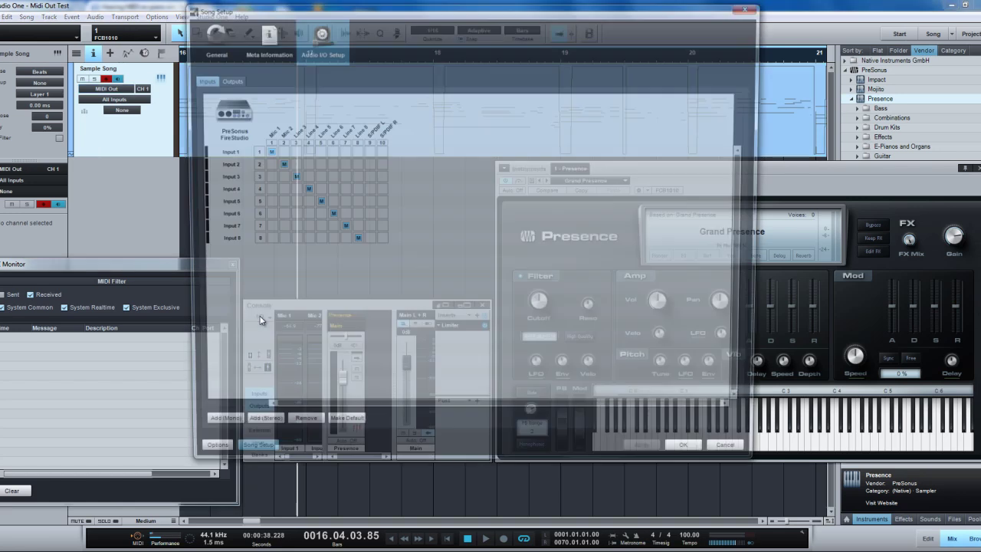
pyautogui.click(205, 458)
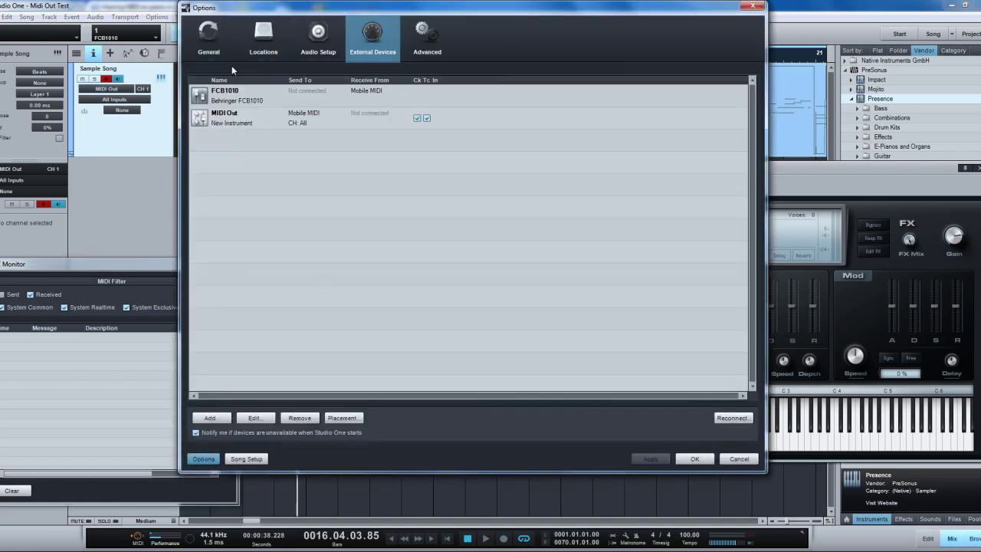
pyautogui.click(752, 464)
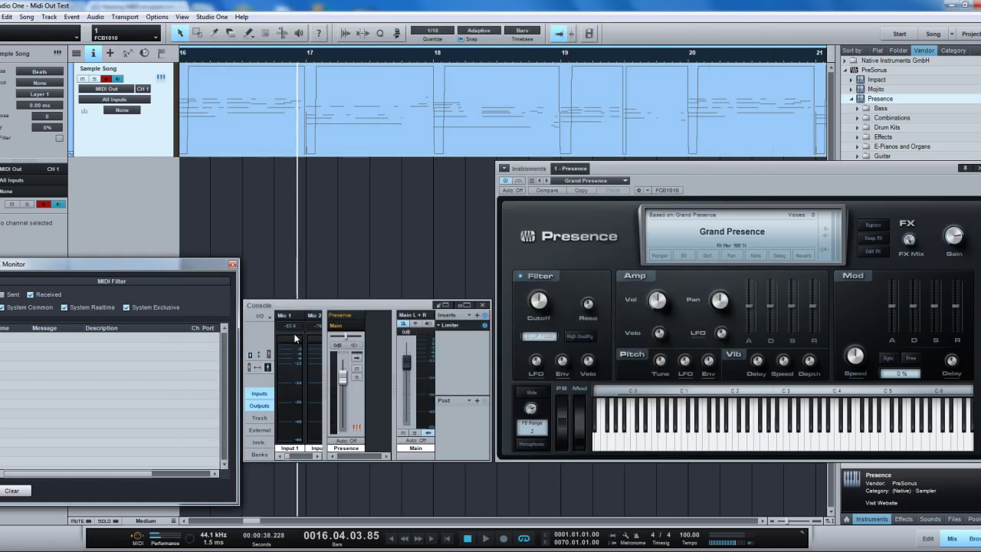
# - Remove the MIDI Out and FCB1010 external devices, confirming the instrument removal
pyautogui.click(100, 101)
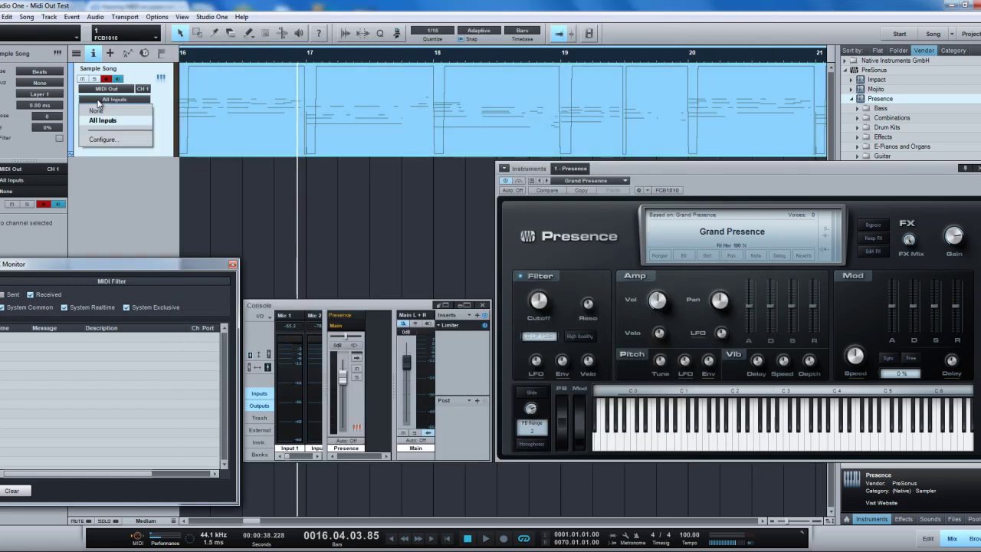
pyautogui.click(102, 140)
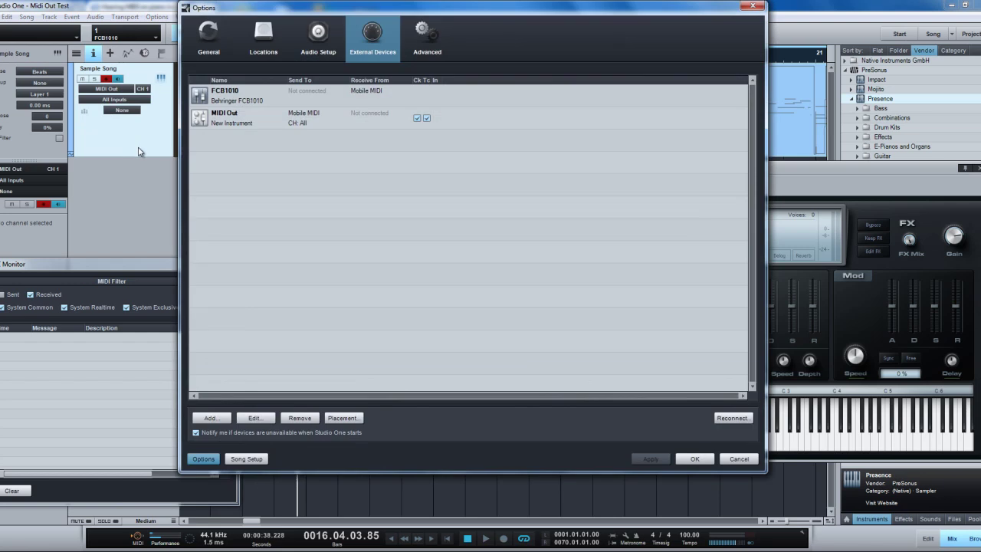
pyautogui.click(322, 123)
pyautogui.click(299, 418)
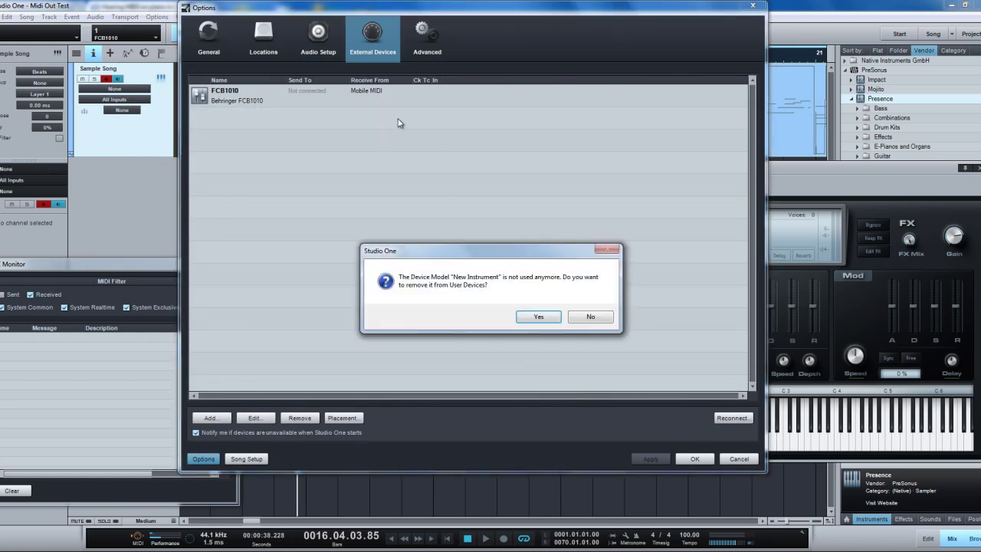
pyautogui.click(548, 323)
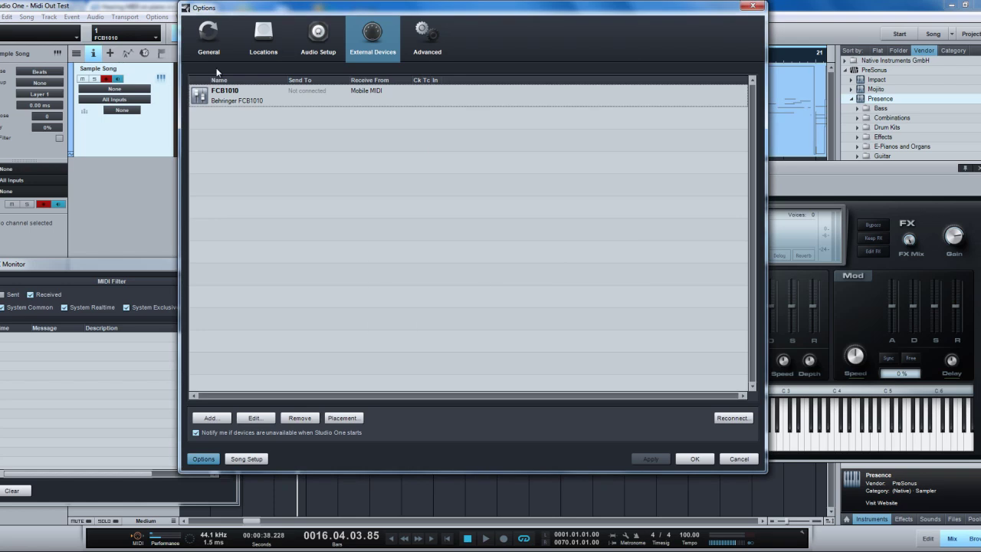
pyautogui.click(297, 103)
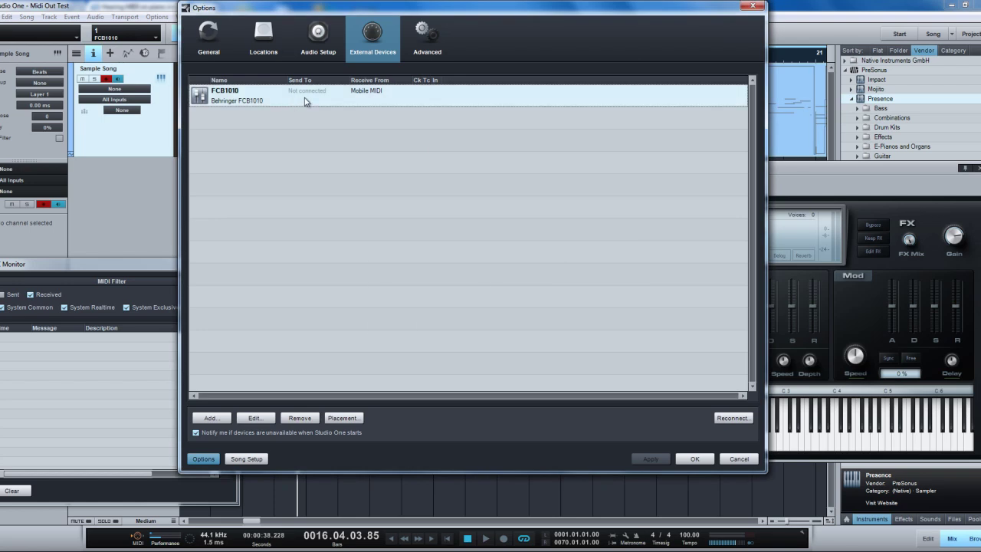
pyautogui.click(299, 418)
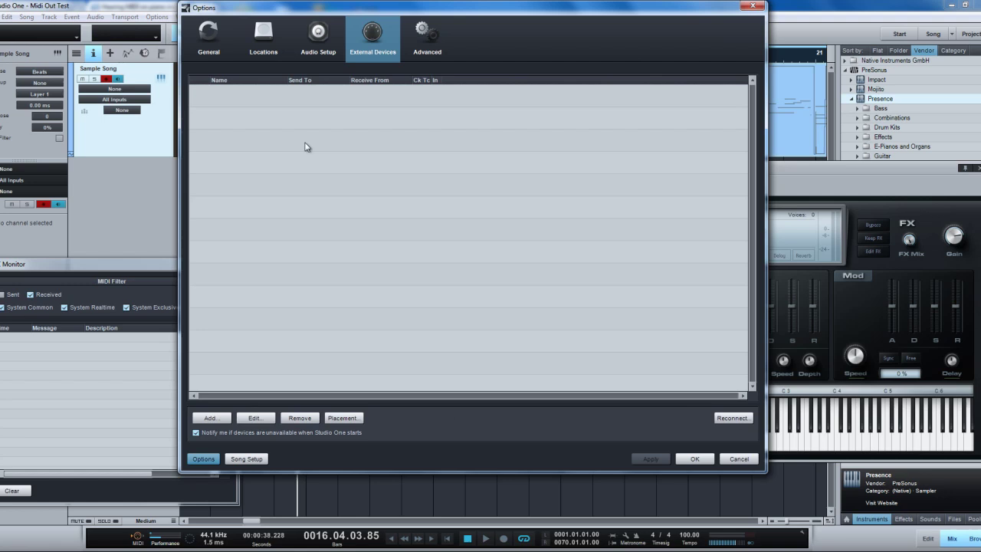
# - Add a New Keyboard device that receives from Mobile MIDI on all channels
pyautogui.click(214, 418)
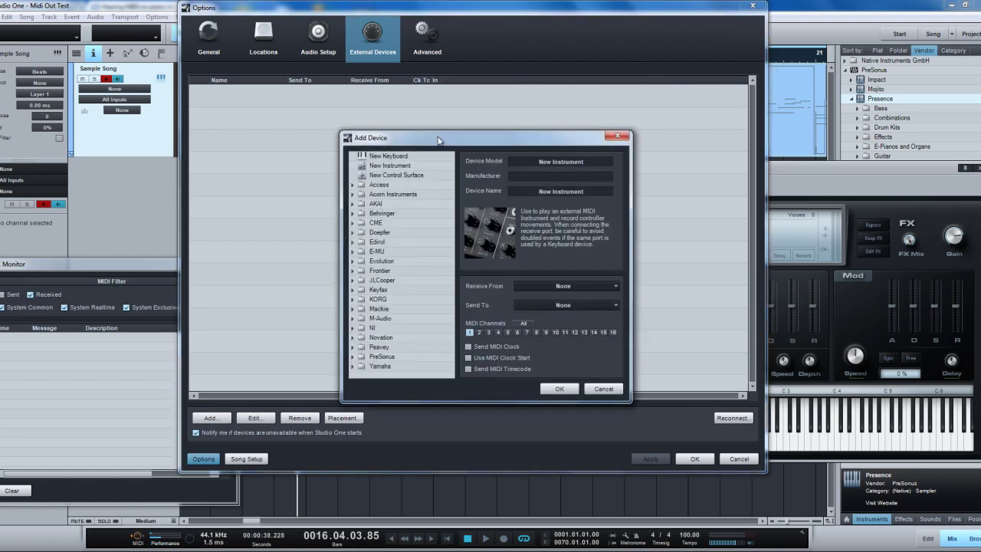
pyautogui.moveTo(439, 139); pyautogui.dragTo(413, 120)
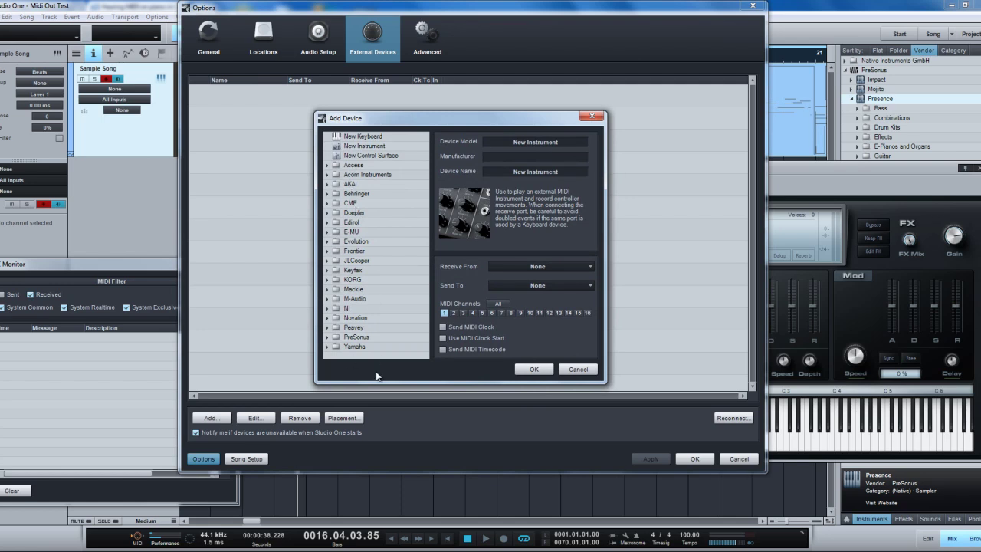
pyautogui.click(360, 137)
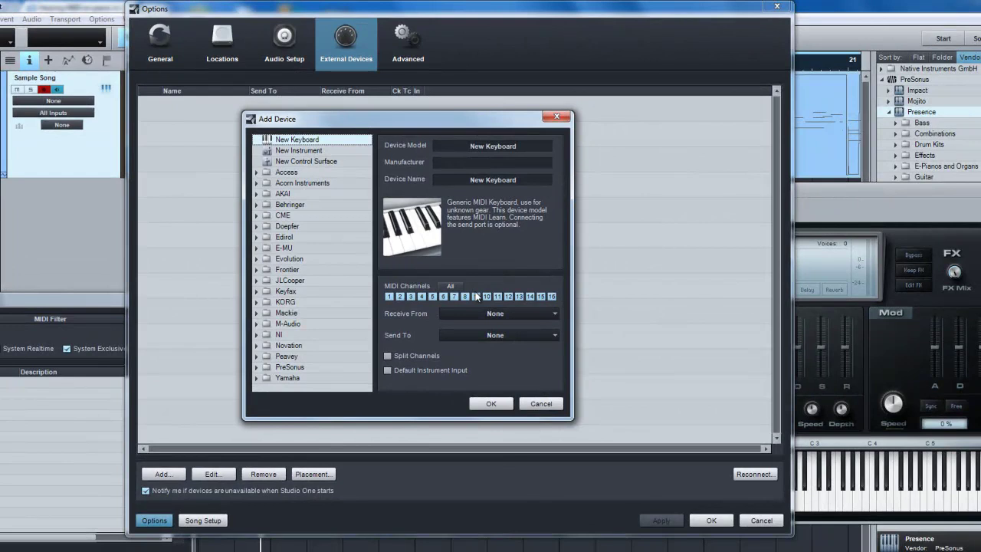
pyautogui.click(529, 320)
pyautogui.click(513, 339)
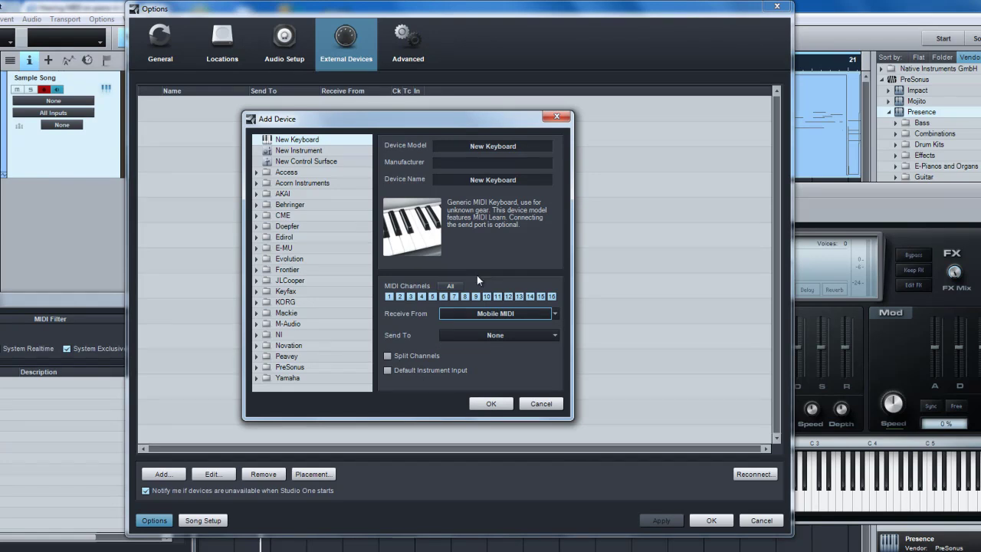
pyautogui.click(491, 403)
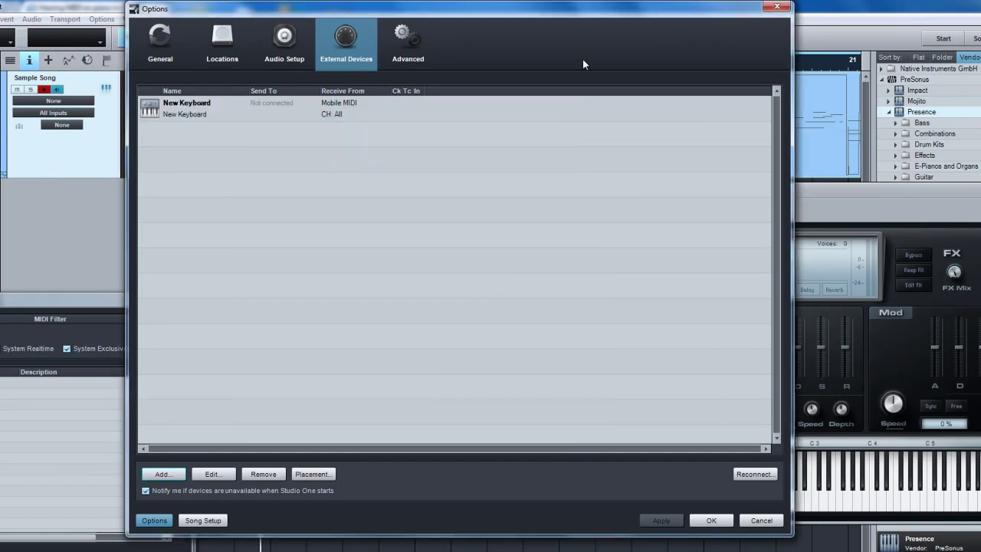
pyautogui.click(221, 115)
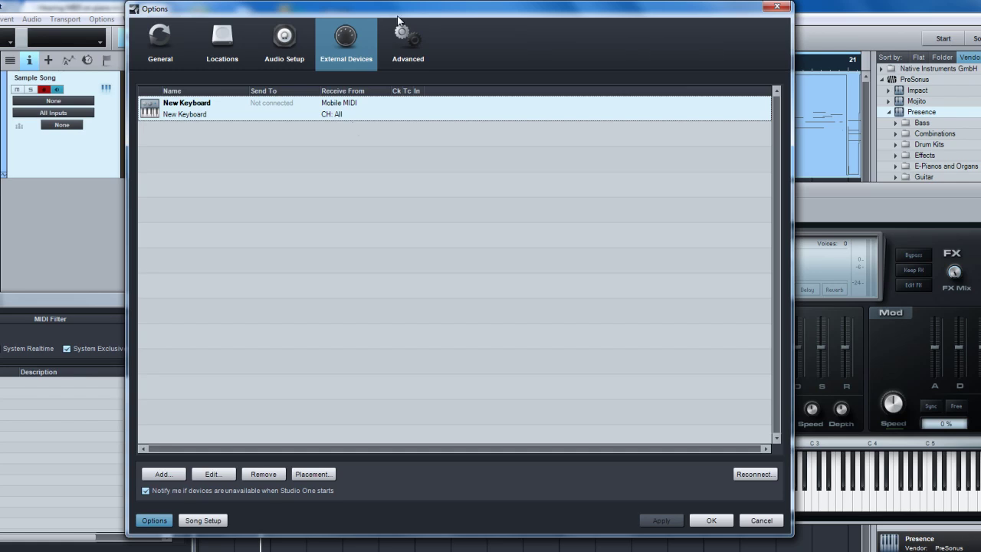
pyautogui.moveTo(396, 14); pyautogui.dragTo(456, 29)
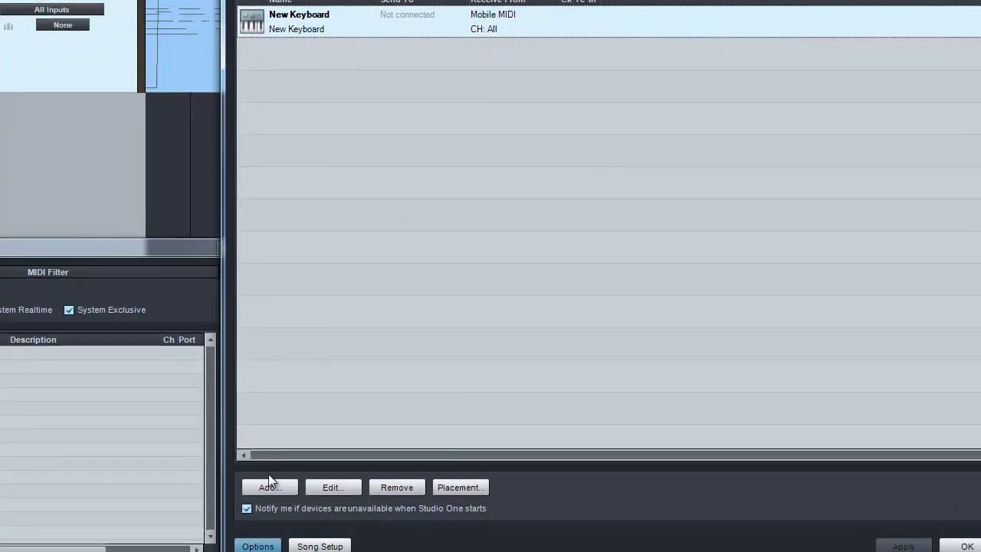
# - Add a New Instrument external device and name it 'Yamaha DTX'
pyautogui.click(223, 489)
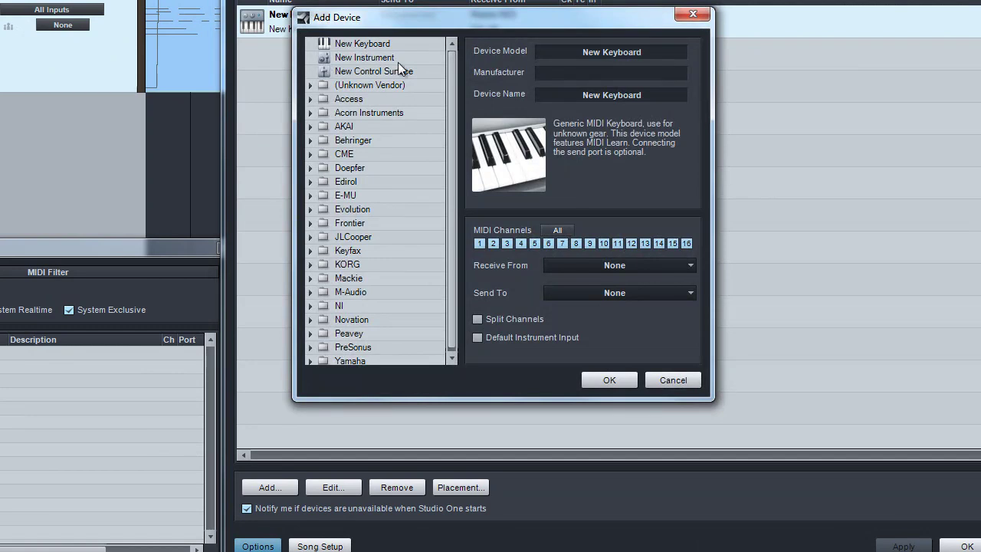
pyautogui.click(364, 59)
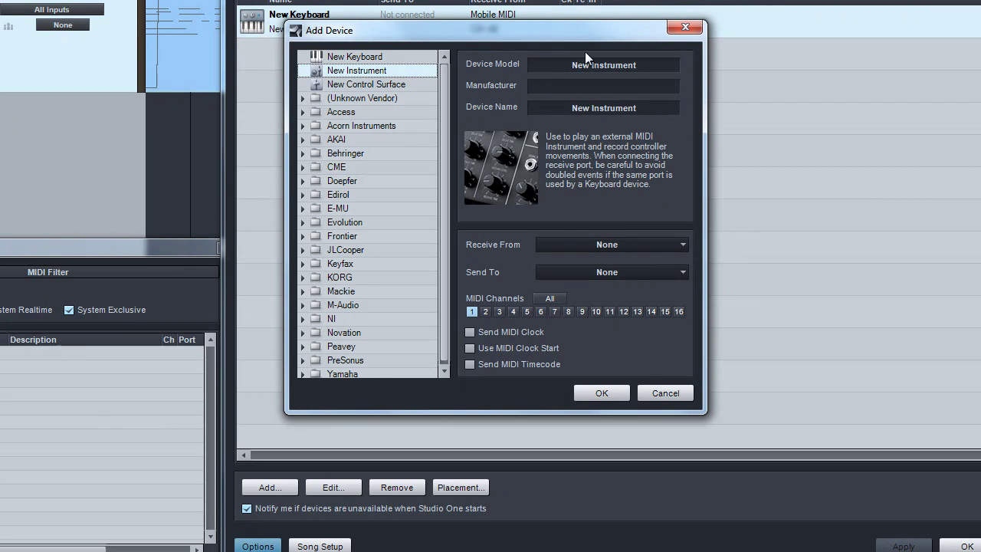
pyautogui.click(635, 107)
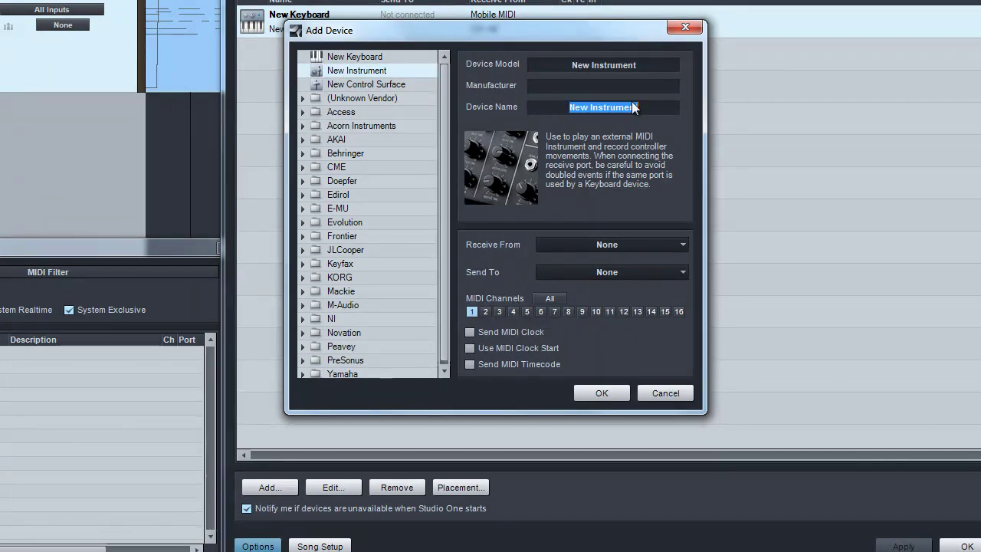
pyautogui.write('Midi ')
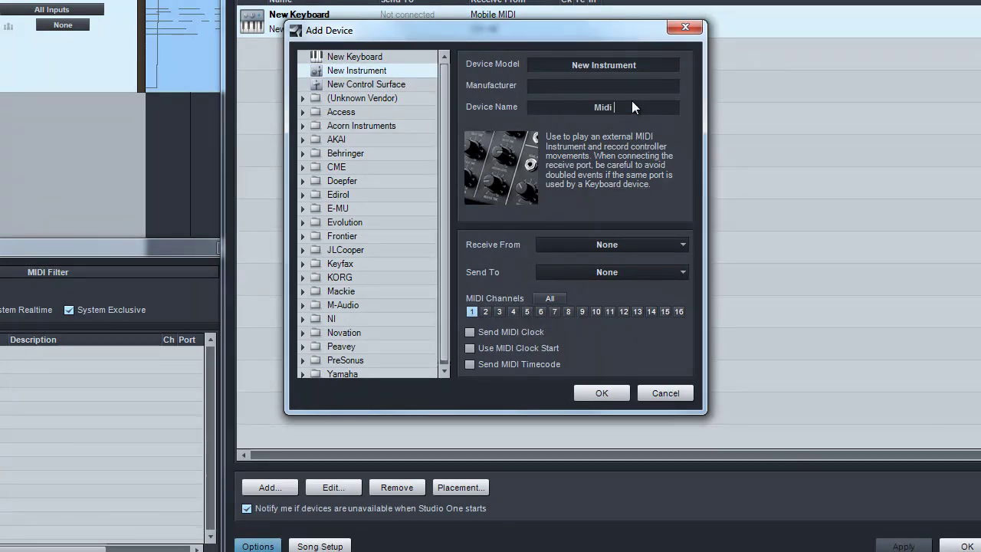
pyautogui.write('Out')
pyautogui.moveTo(603, 38); pyautogui.dragTo(624, 54)
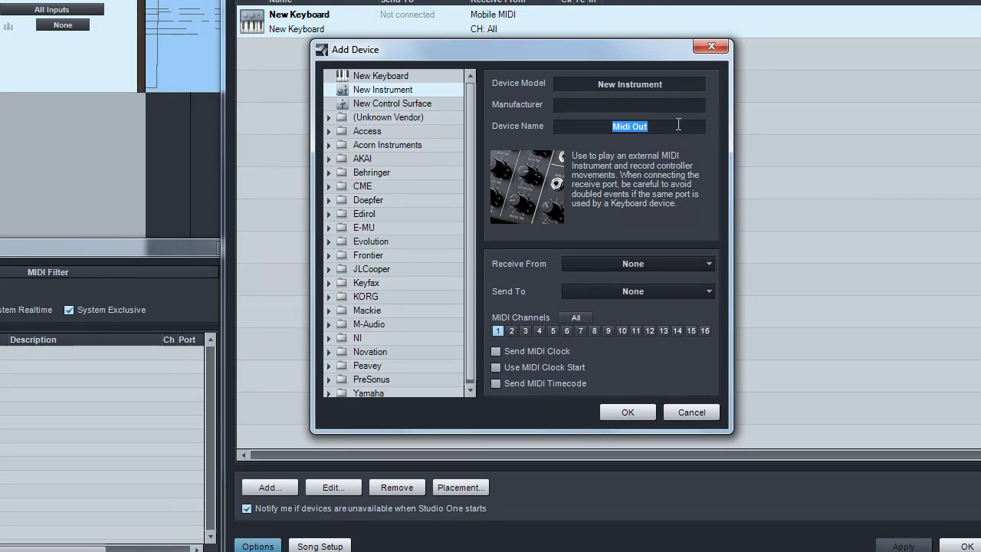
pyautogui.write('Yamaha DTC')
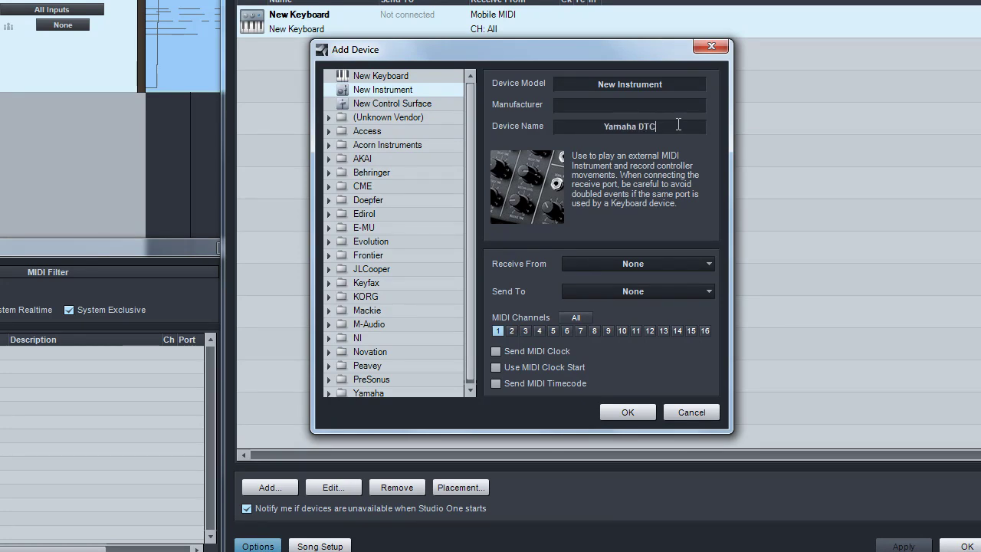
pyautogui.press('BackSpace')
pyautogui.write('X')
# - Send it to Mobile MIDI on all 16 channels with MIDI Clock Start and timecode enabled
pyautogui.click(673, 290)
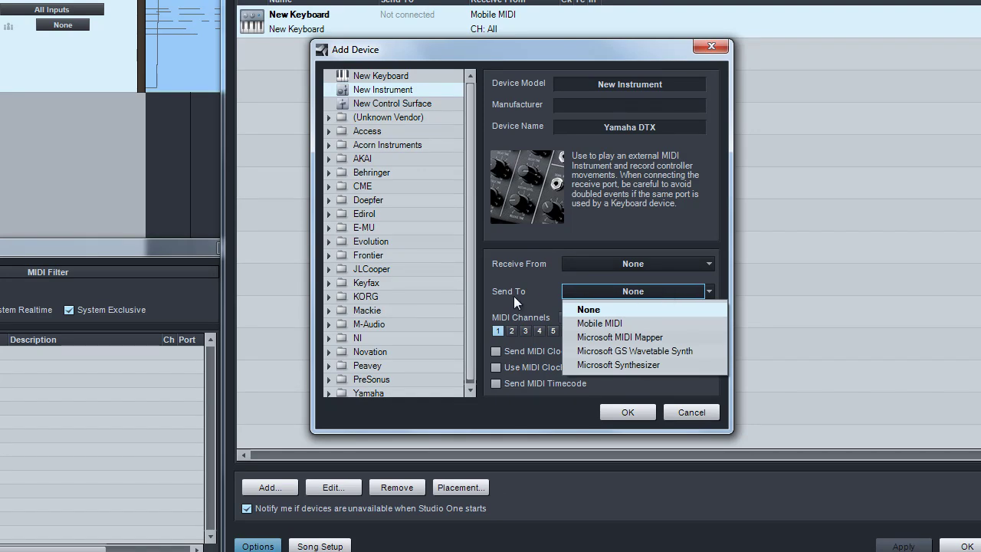
pyautogui.click(621, 324)
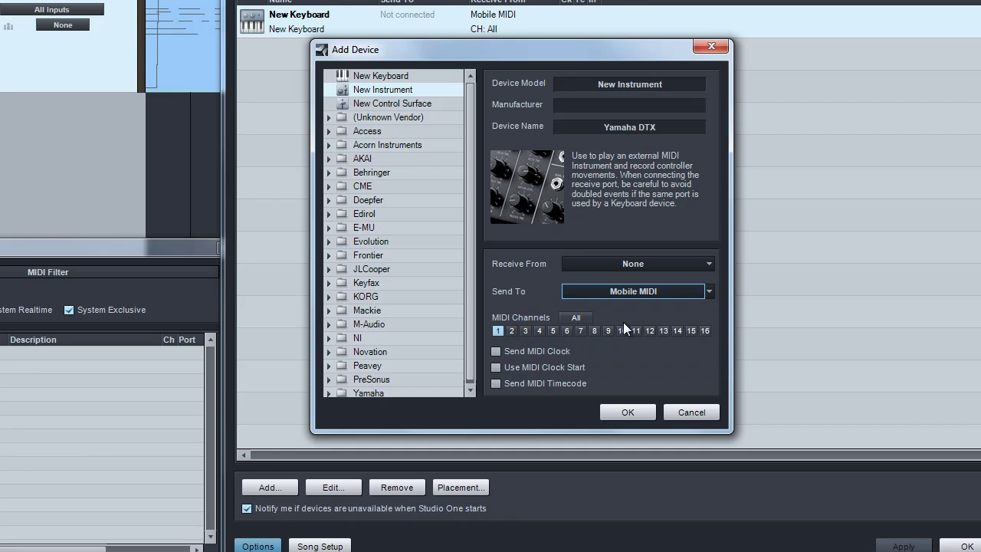
pyautogui.click(576, 318)
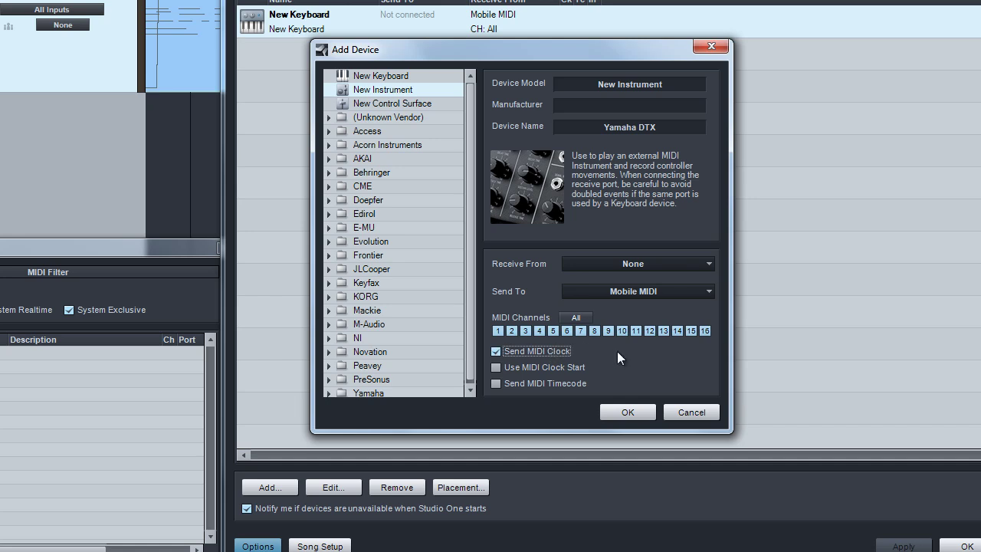
pyautogui.click(495, 366)
pyautogui.click(495, 383)
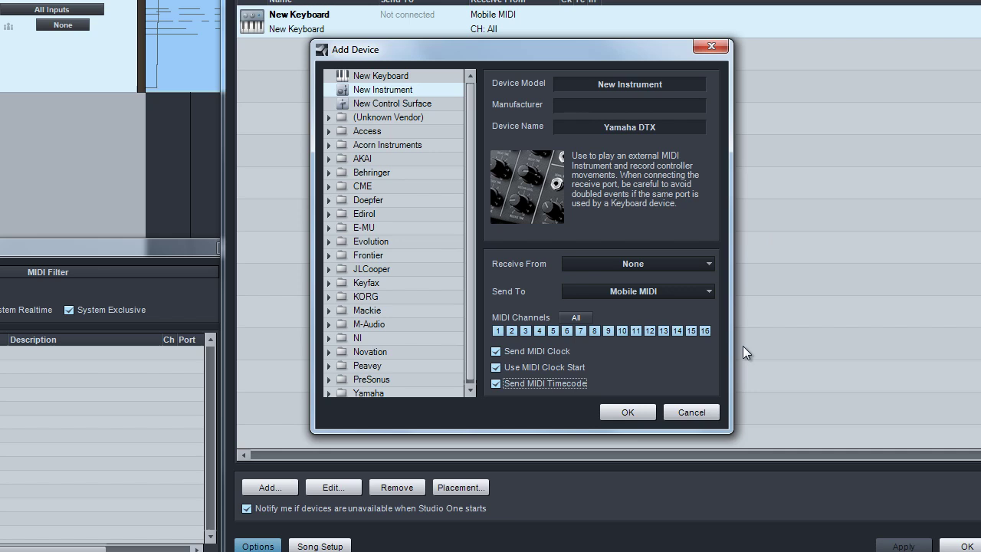
pyautogui.click(635, 417)
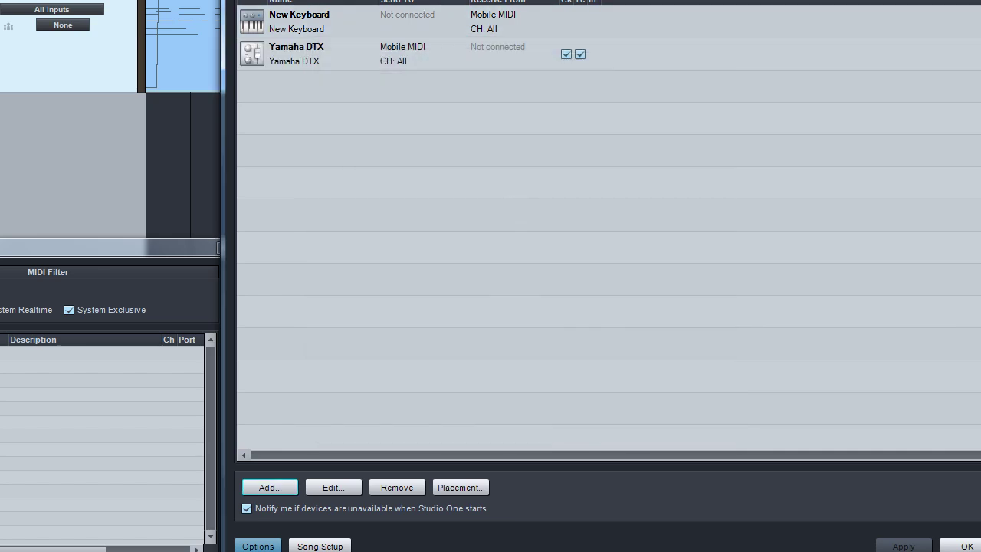
# - Close Options and review the track's output and MIDI input lists, leaving both unchanged
pyautogui.click(607, 58)
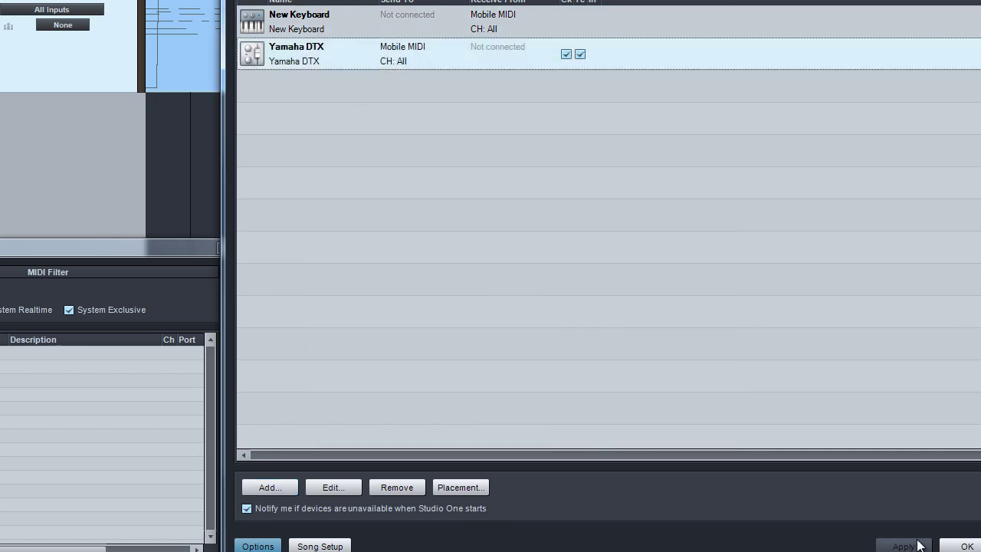
pyautogui.click(967, 545)
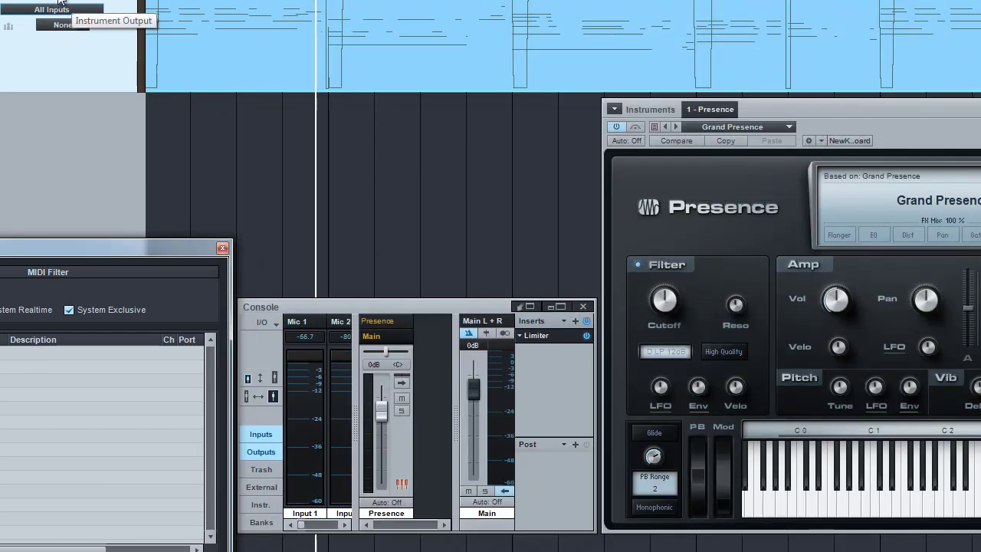
pyautogui.click(63, 24)
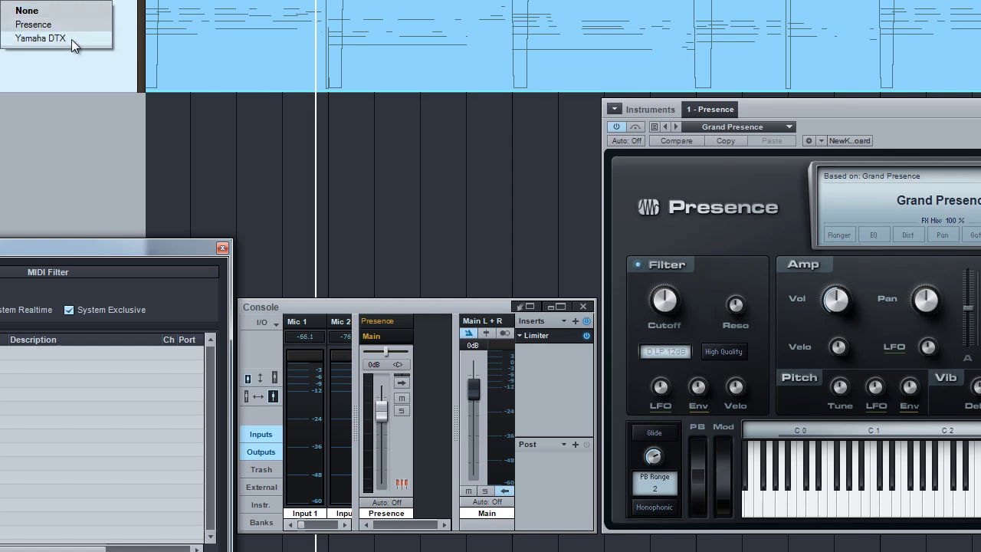
pyautogui.click(81, 77)
pyautogui.click(84, 12)
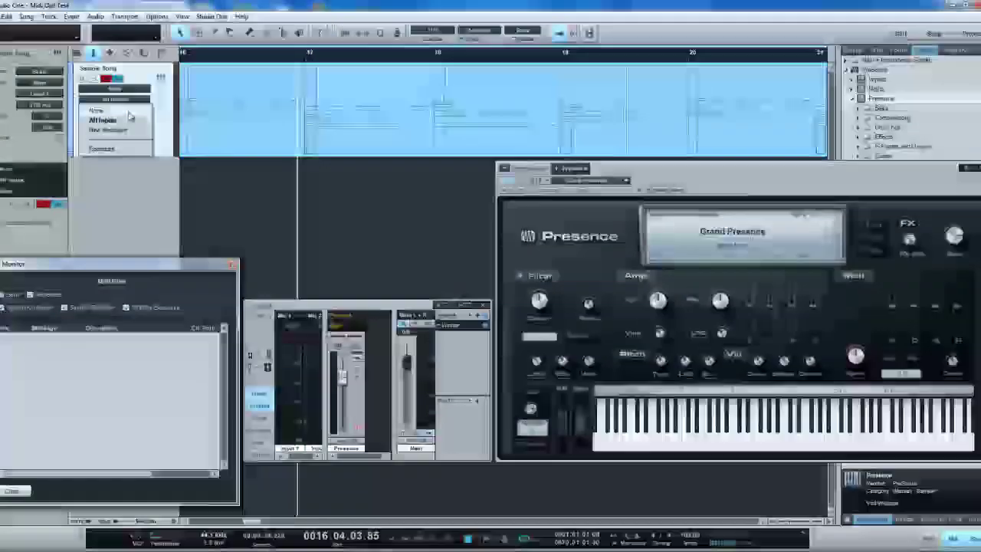
pyautogui.click(125, 194)
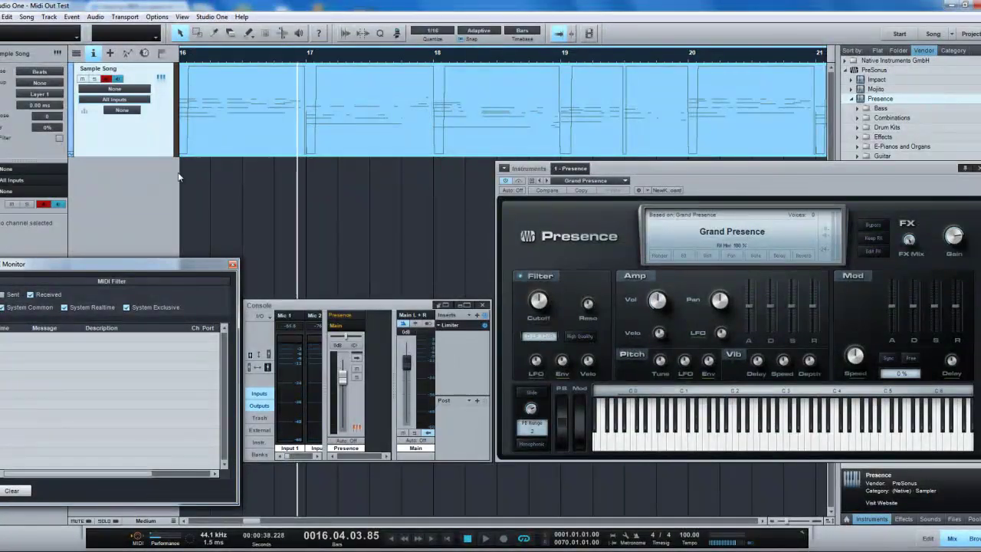
pyautogui.click(142, 90)
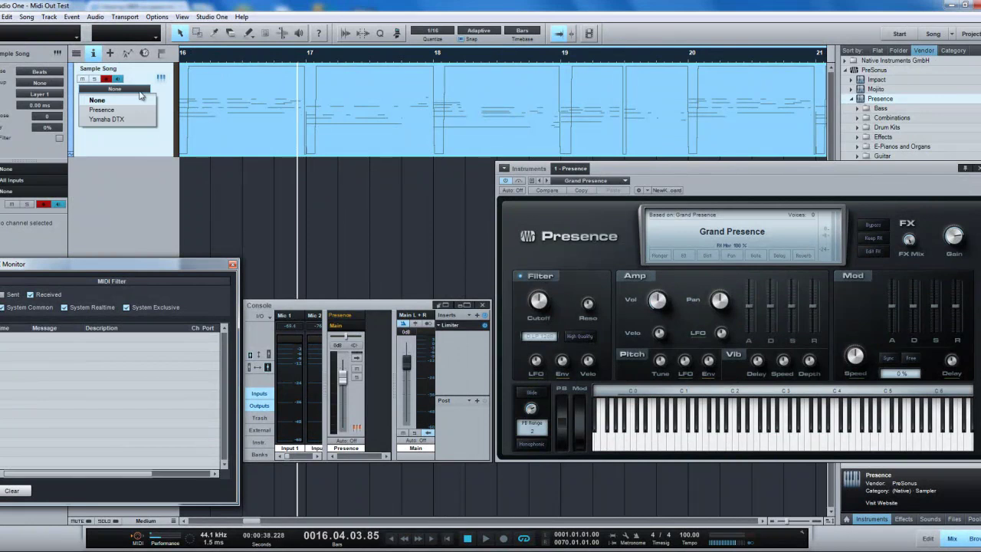
pyautogui.click(201, 10)
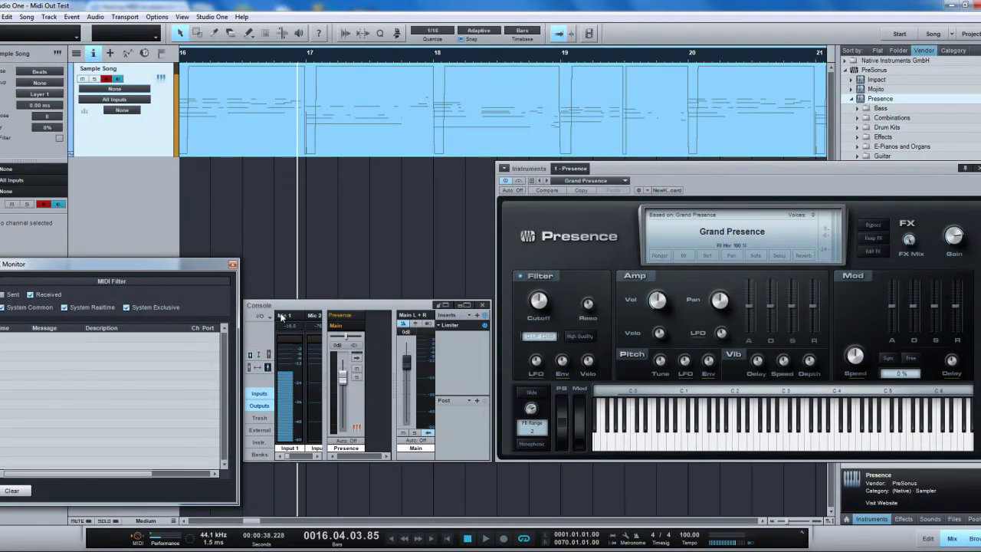
pyautogui.moveTo(281, 357)
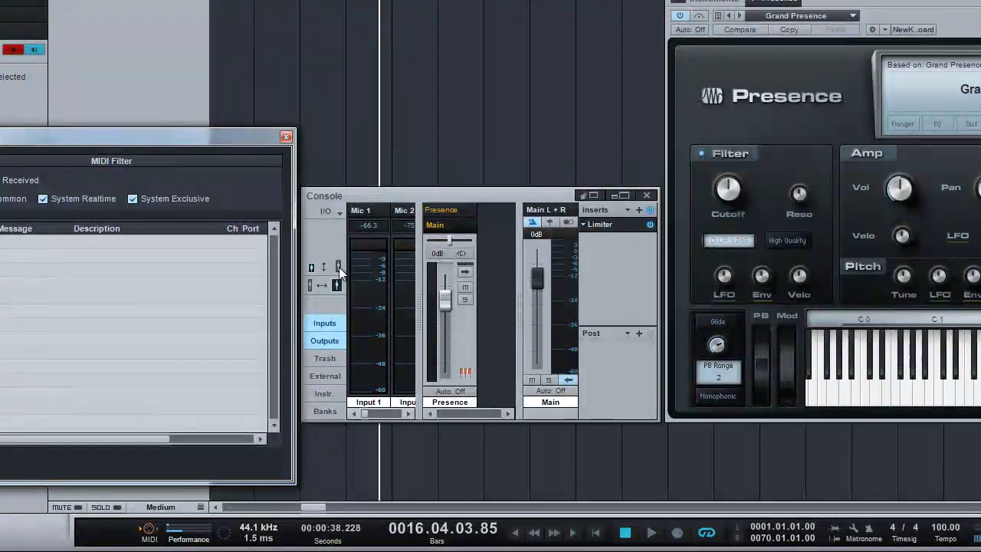
# - Expand the Console, switch it to the shorter wider layout, and widen the Mic 1 strip
pyautogui.click(315, 294)
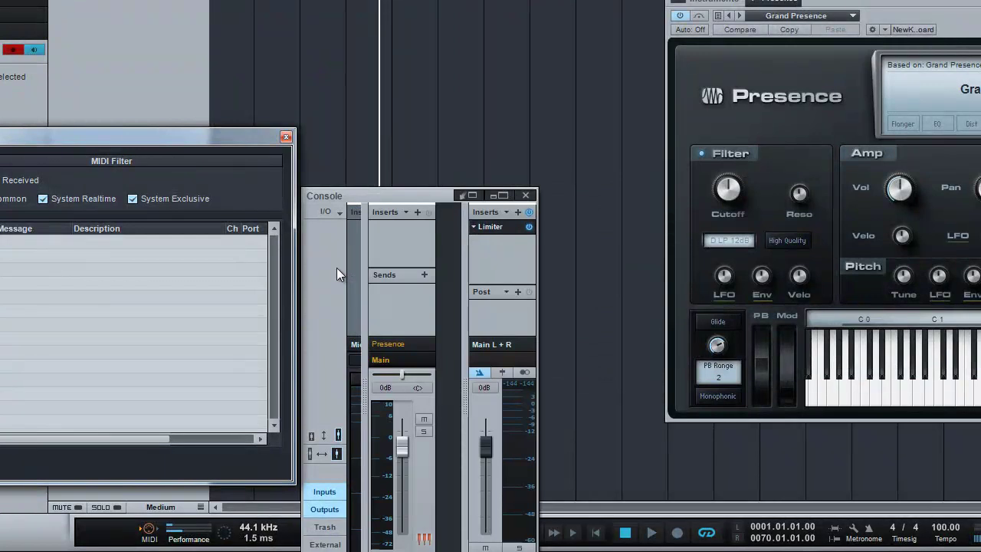
pyautogui.moveTo(407, 195); pyautogui.dragTo(440, 68)
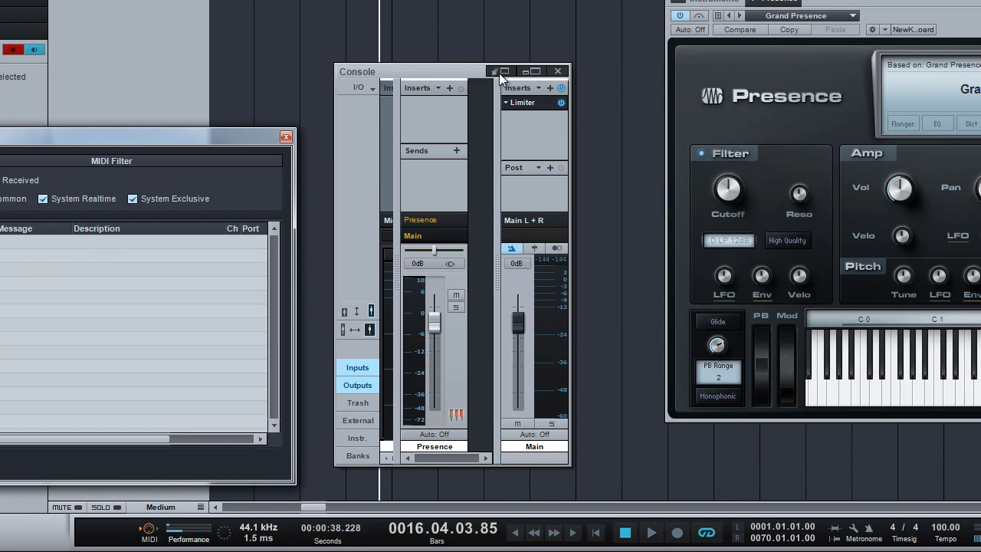
pyautogui.click(371, 310)
pyautogui.moveTo(475, 74); pyautogui.dragTo(447, 224)
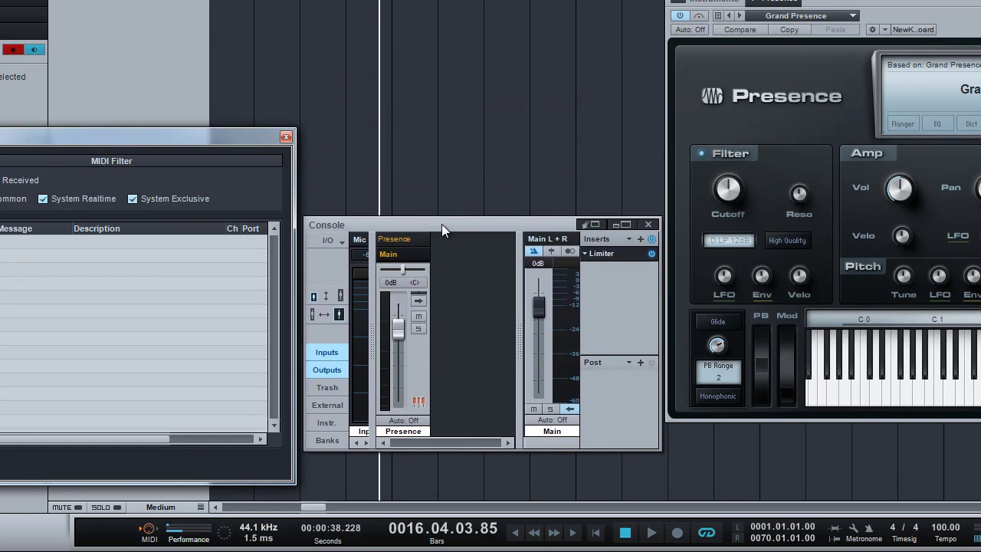
pyautogui.moveTo(372, 335); pyautogui.dragTo(406, 332)
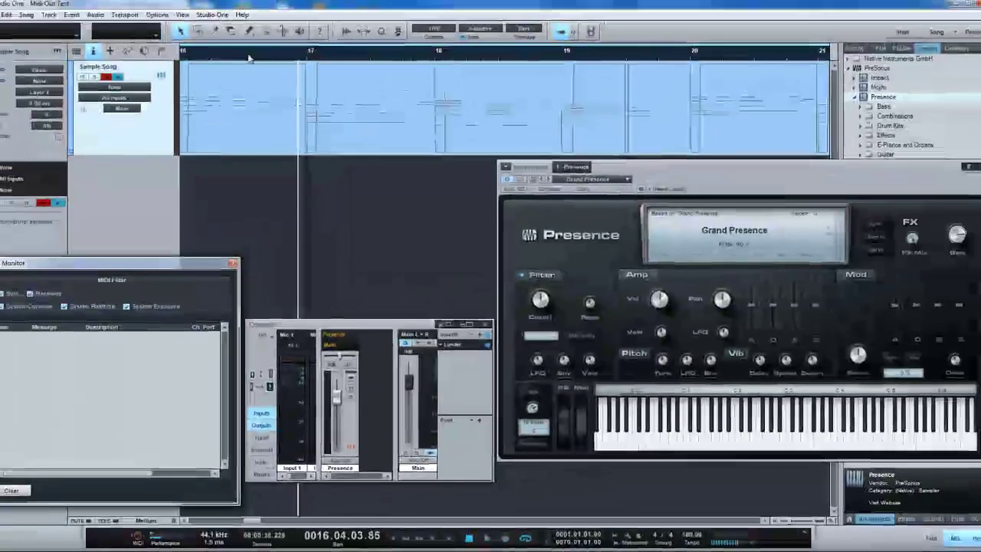
# - Rewind to the song start, route the Sample Song track's output to Presence, then stop playback
pyautogui.click(234, 58)
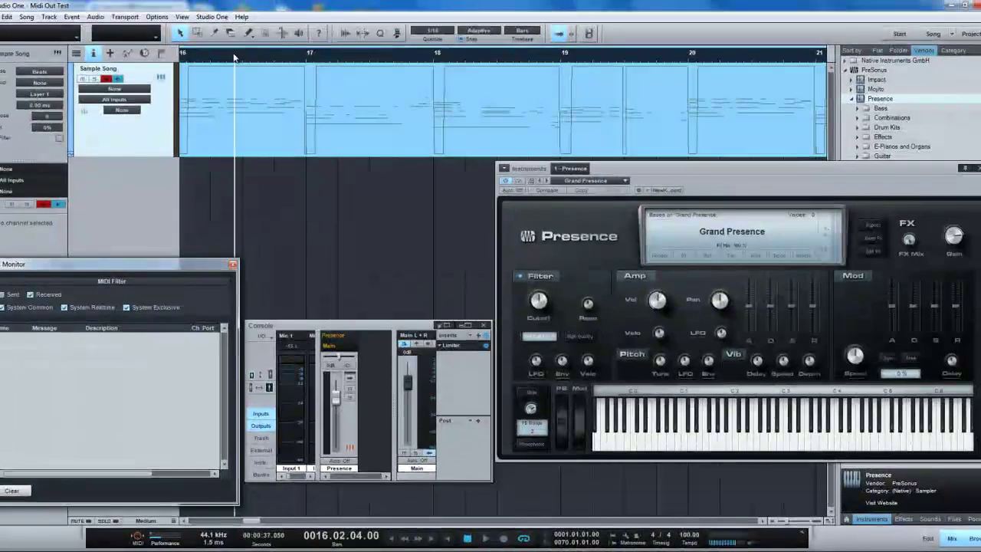
pyautogui.press('Home')
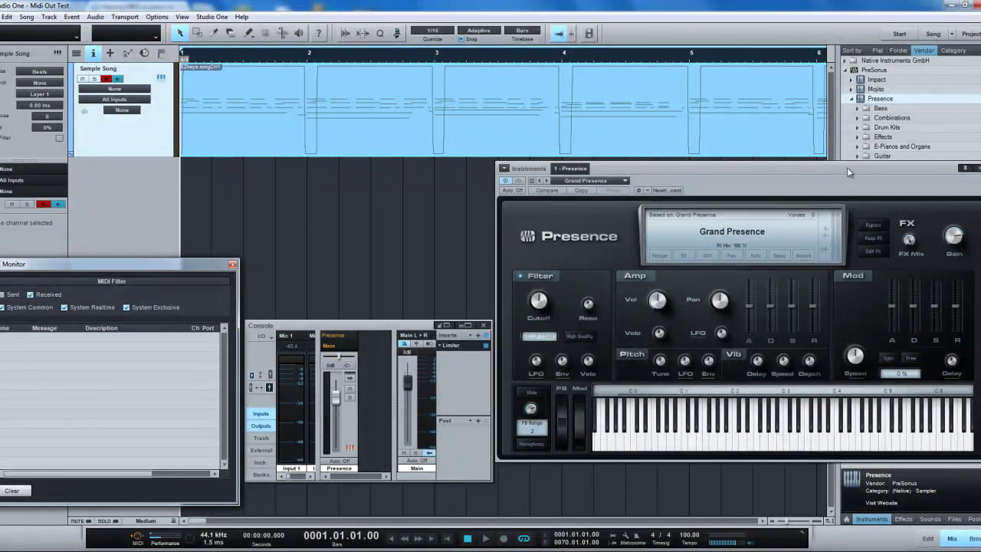
pyautogui.click(127, 89)
pyautogui.click(115, 109)
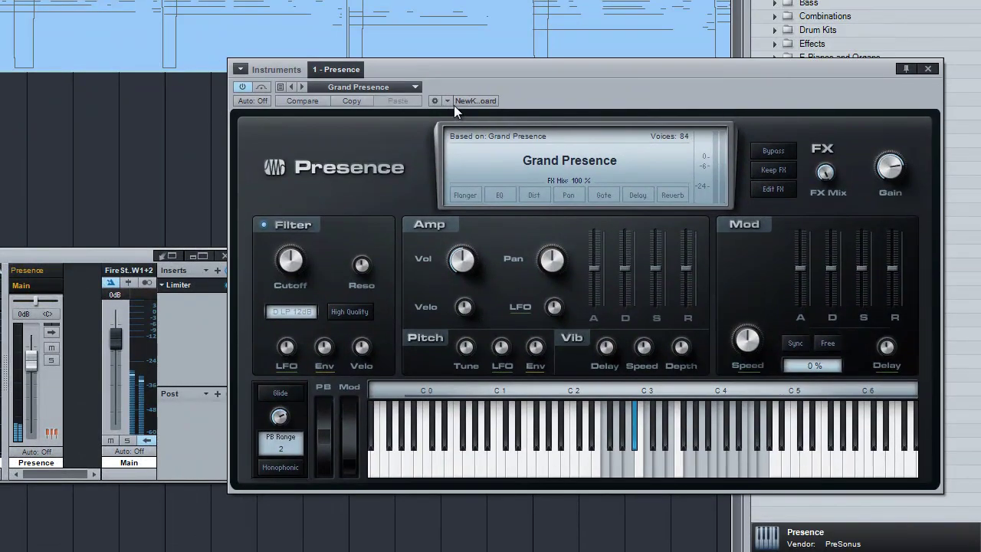
pyautogui.press('space')
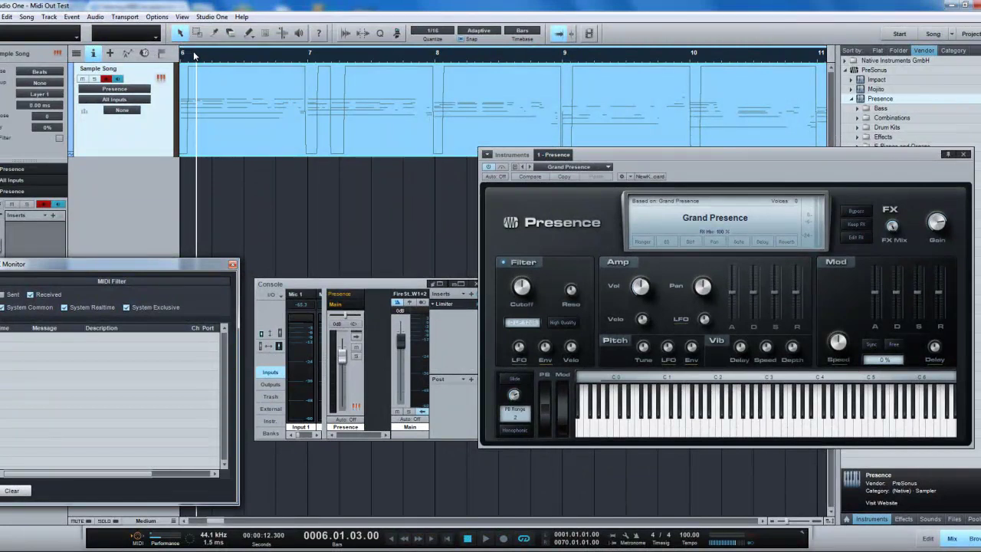
# - Set the track's output to Yamaha DTX, then stop playback and return to bar 1
pyautogui.click(117, 90)
pyautogui.click(150, 208)
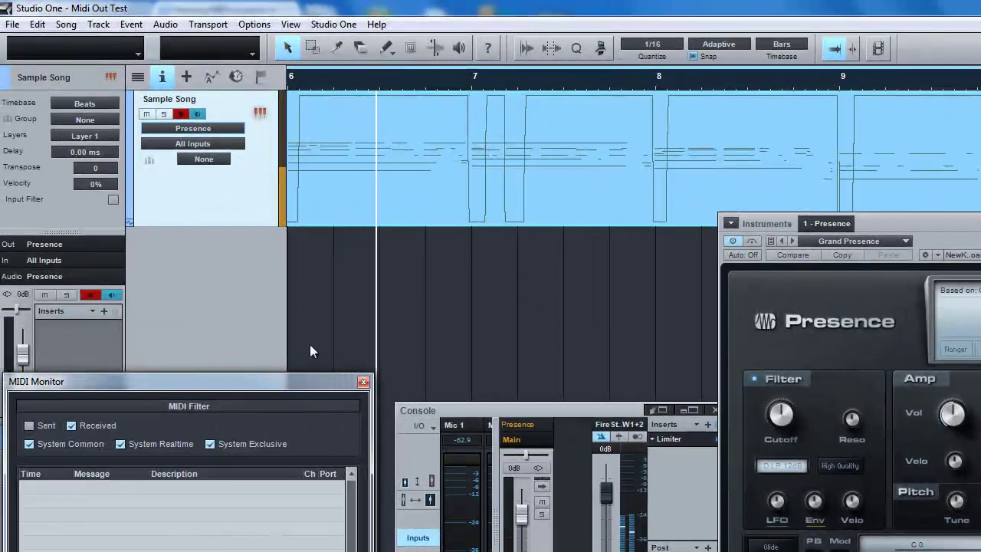
pyautogui.click(219, 128)
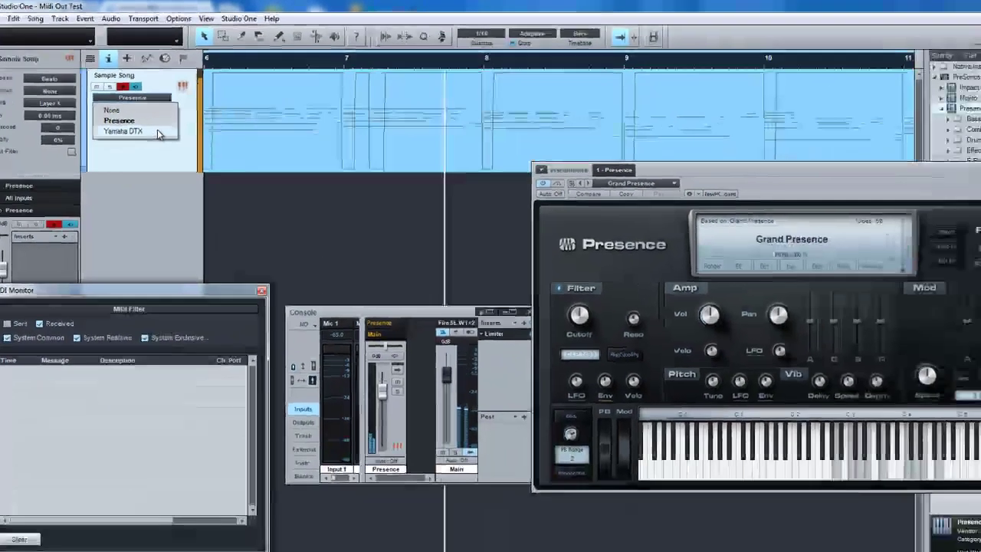
pyautogui.click(224, 172)
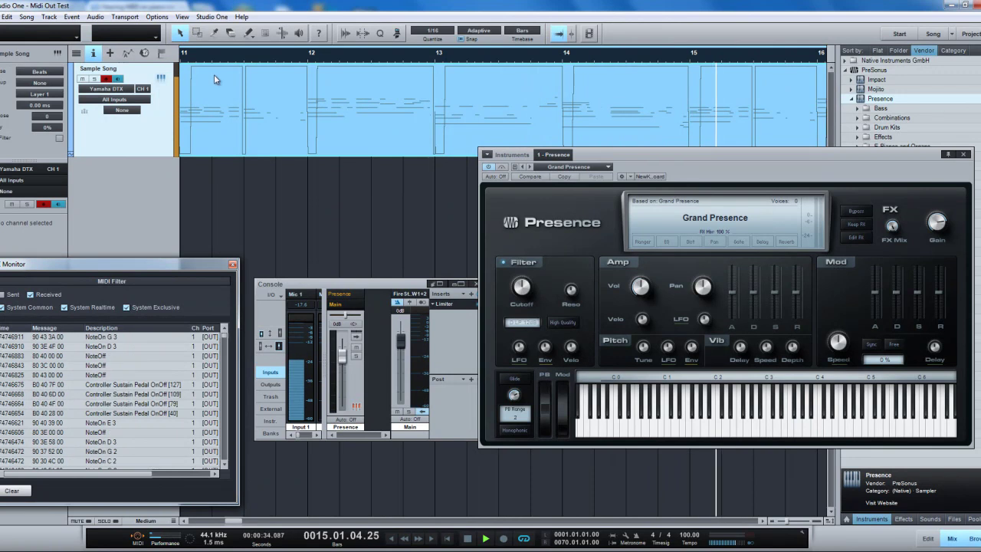
pyautogui.press('space')
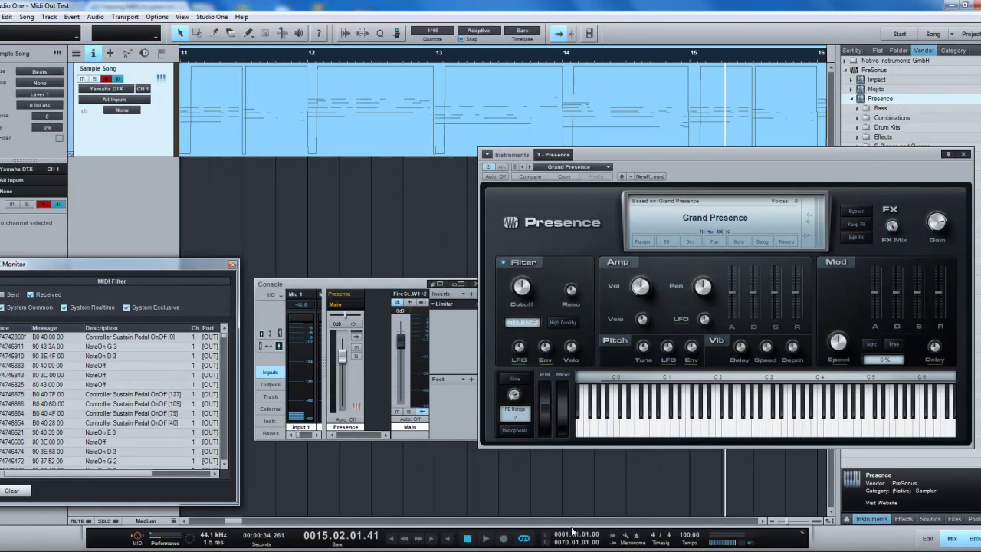
pyautogui.press(',')
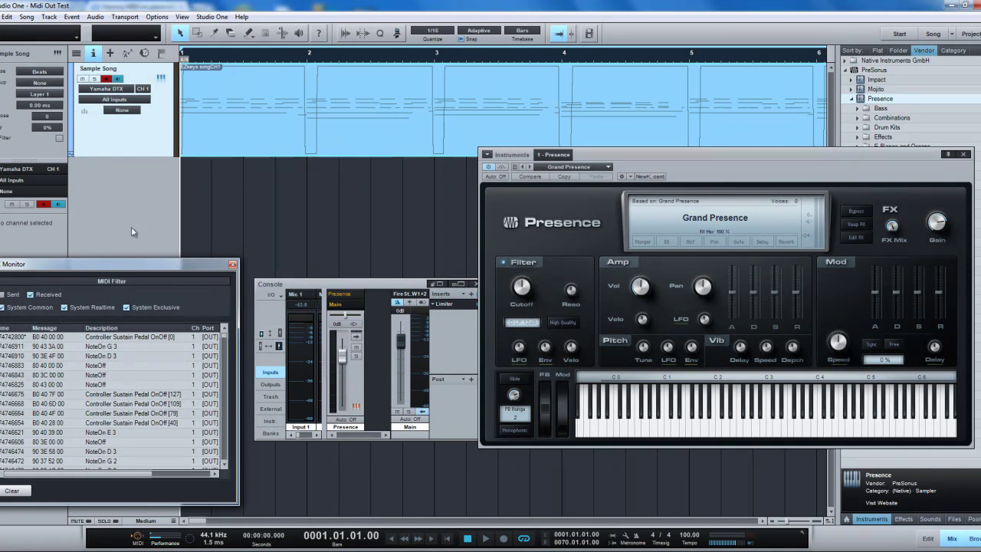
# - Add a mono audio track, enlarge it, and keep Input 1 as its input
pyautogui.rightClick(128, 181)
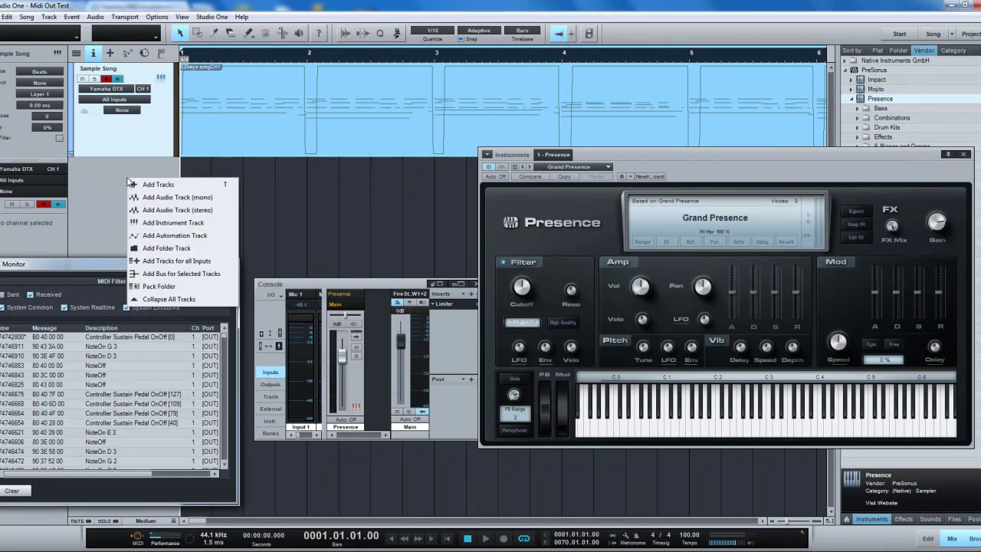
pyautogui.click(168, 203)
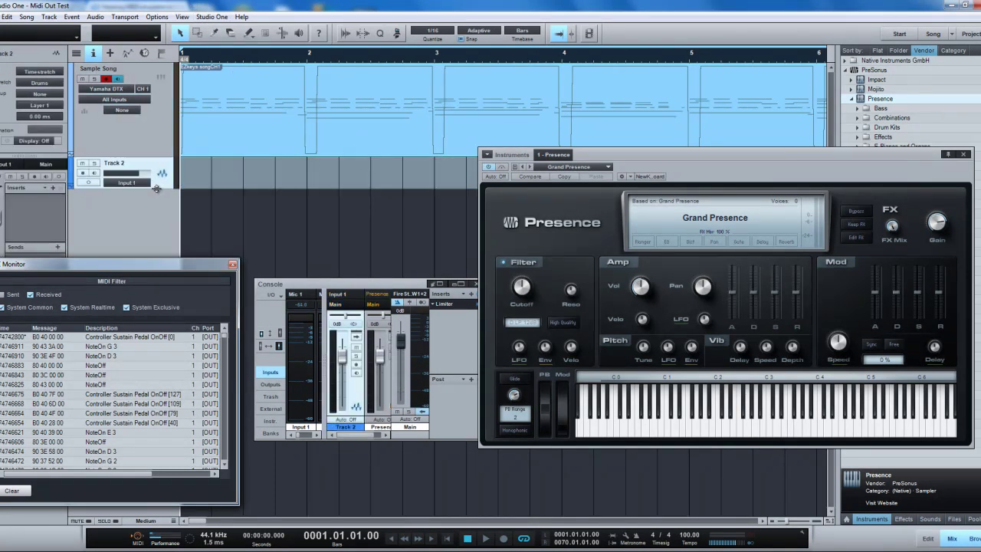
pyautogui.moveTo(156, 188); pyautogui.dragTo(152, 223)
pyautogui.click(135, 195)
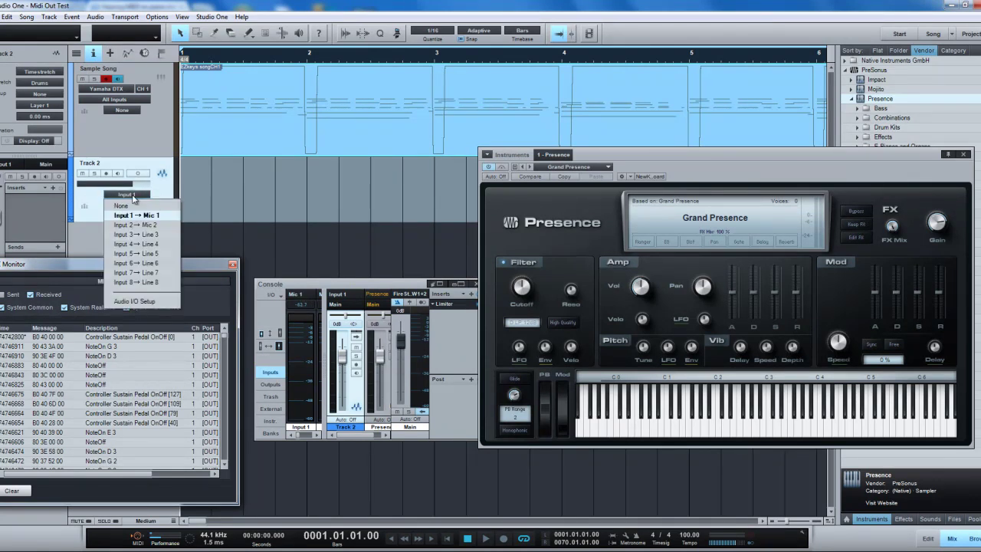
pyautogui.click(145, 217)
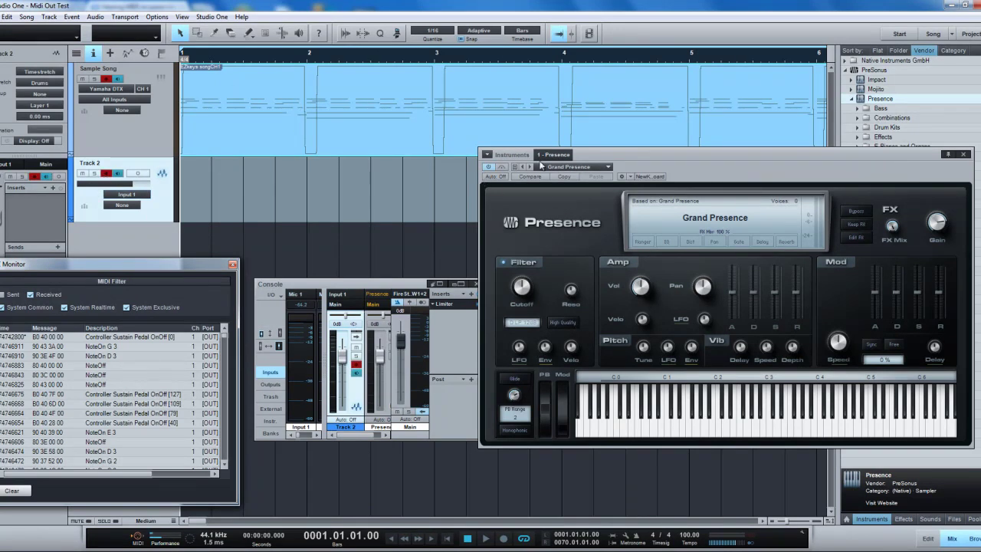
# - Start playback, enable Track 2 input monitoring, and bring up Universal Control
pyautogui.press('space')
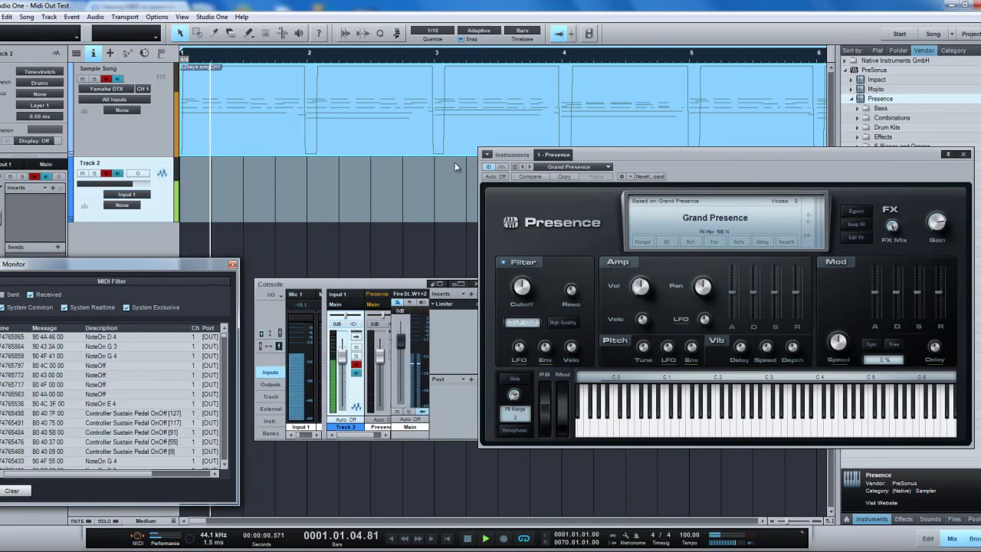
pyautogui.click(118, 174)
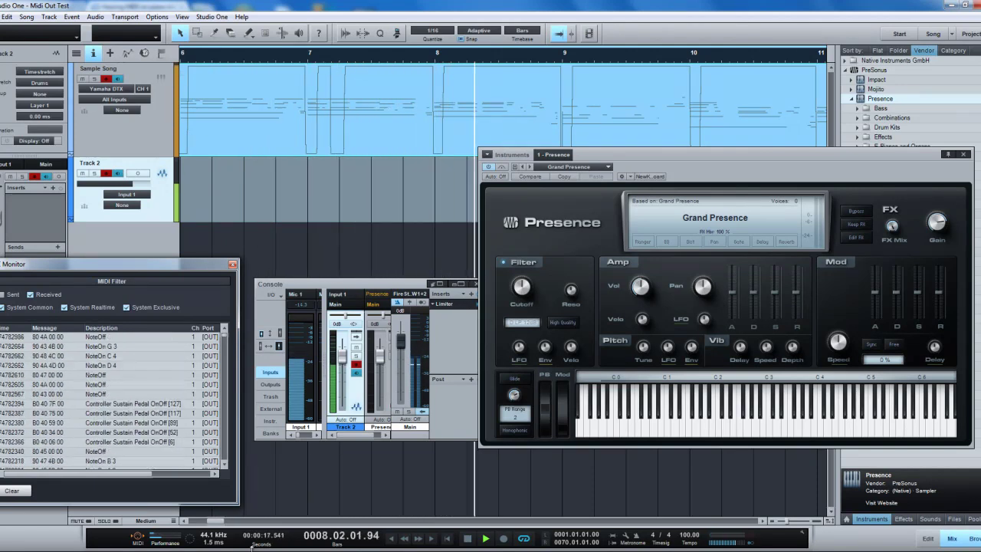
pyautogui.moveTo(251, 547)
pyautogui.click(316, 502)
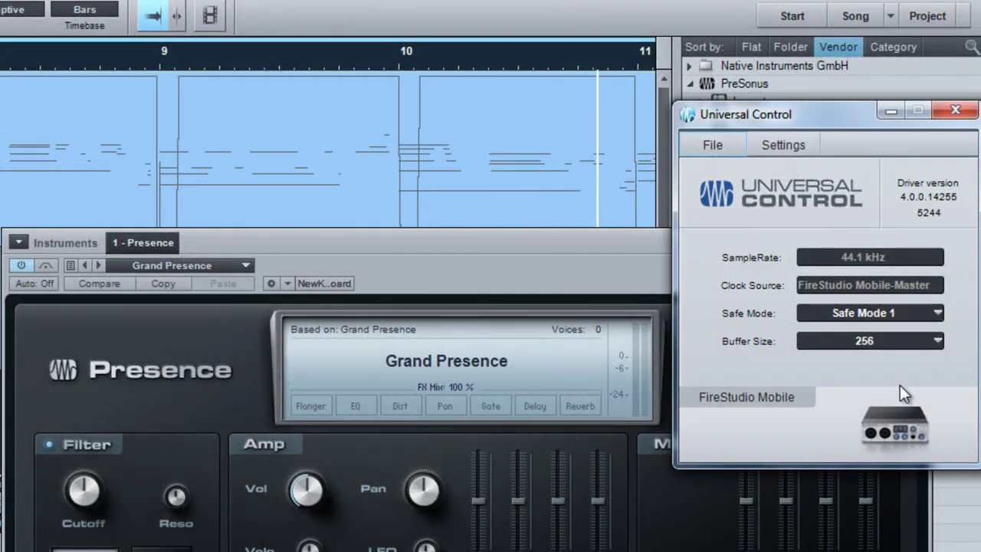
# - Rewind to the song start and record the DTX audio onto Track 2 over four bars
pyautogui.moveTo(837, 115); pyautogui.dragTo(708, 197)
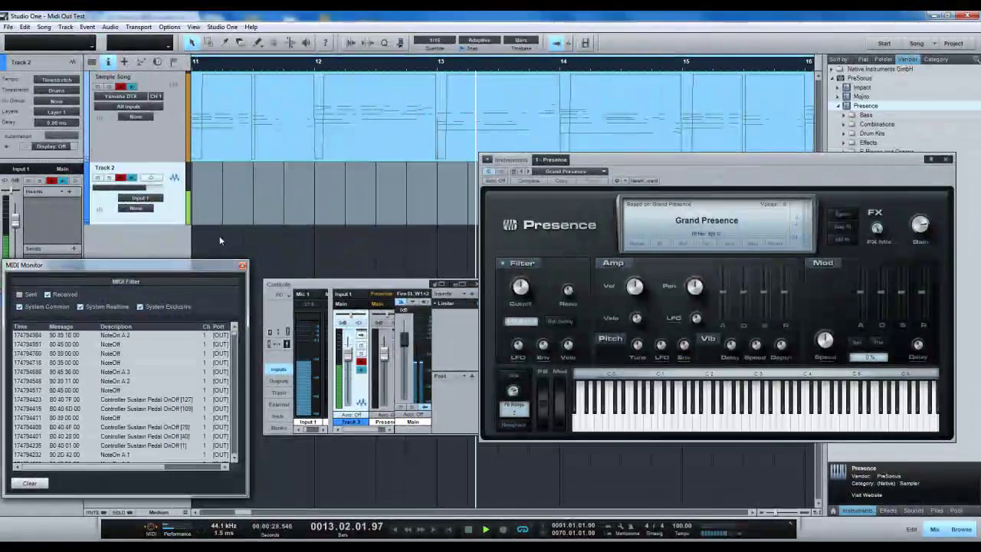
pyautogui.click(467, 529)
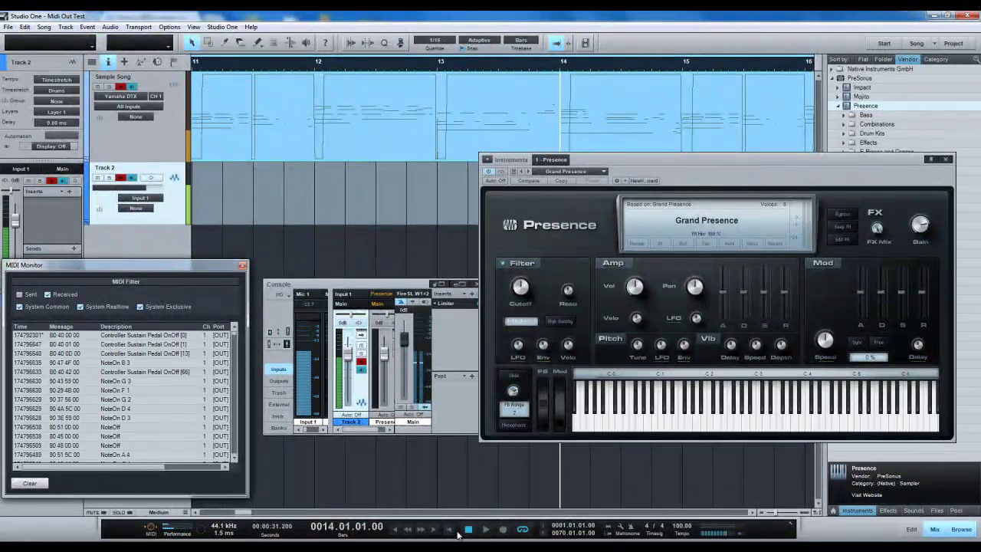
pyautogui.click(451, 530)
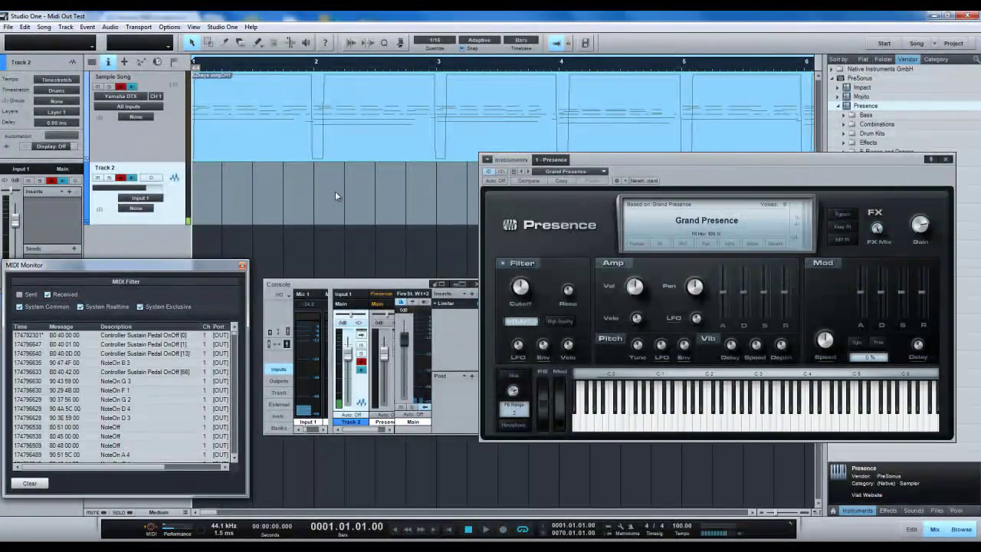
pyautogui.click(503, 529)
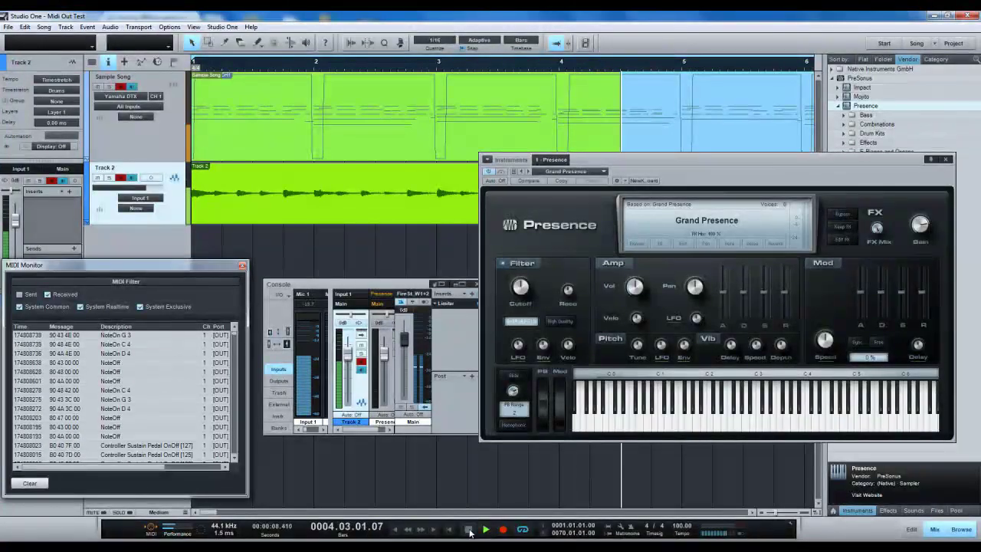
pyautogui.click(470, 531)
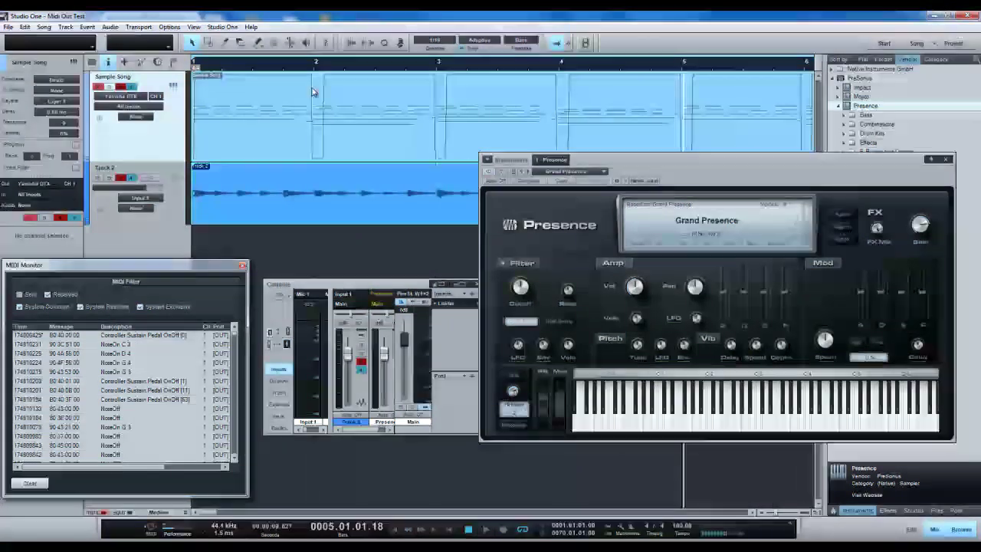
# - Play from the start, muting and unmuting Track 2 to compare, then stop near bar 4
pyautogui.press(',')
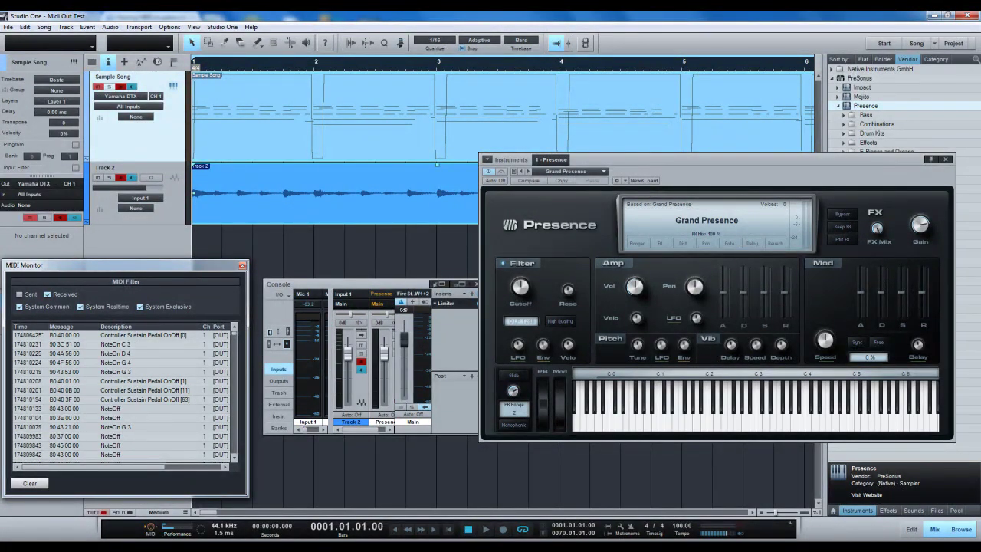
pyautogui.click(488, 530)
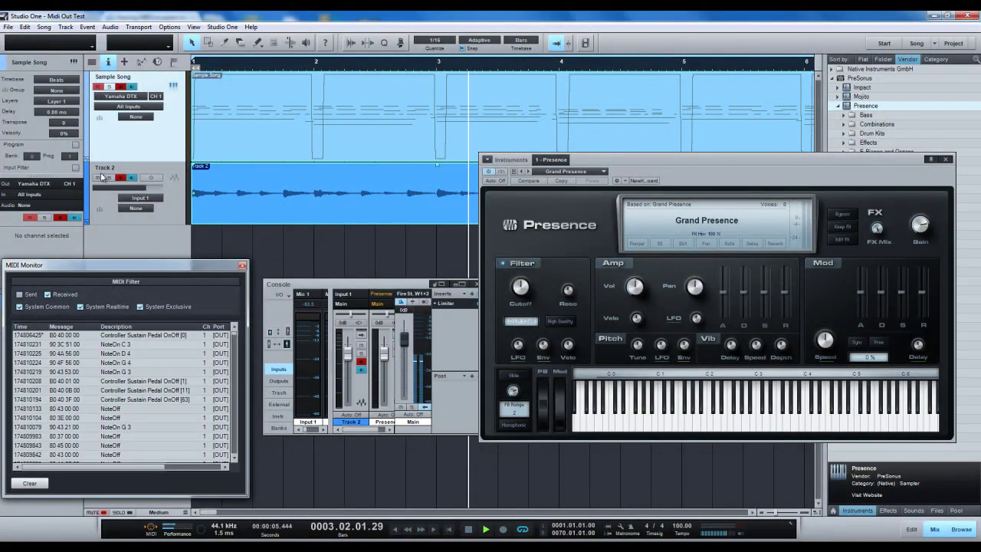
pyautogui.click(98, 86)
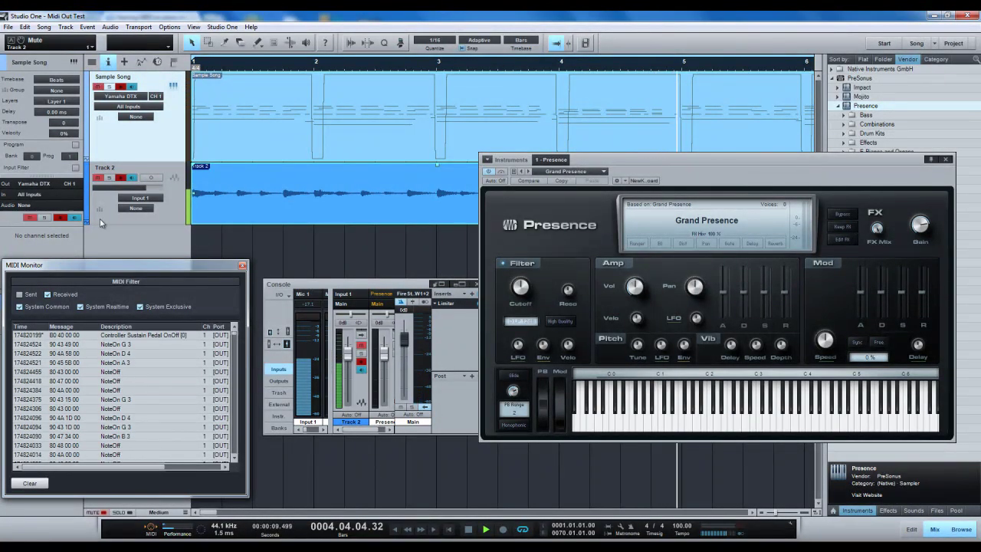
pyautogui.click(98, 177)
pyautogui.click(295, 58)
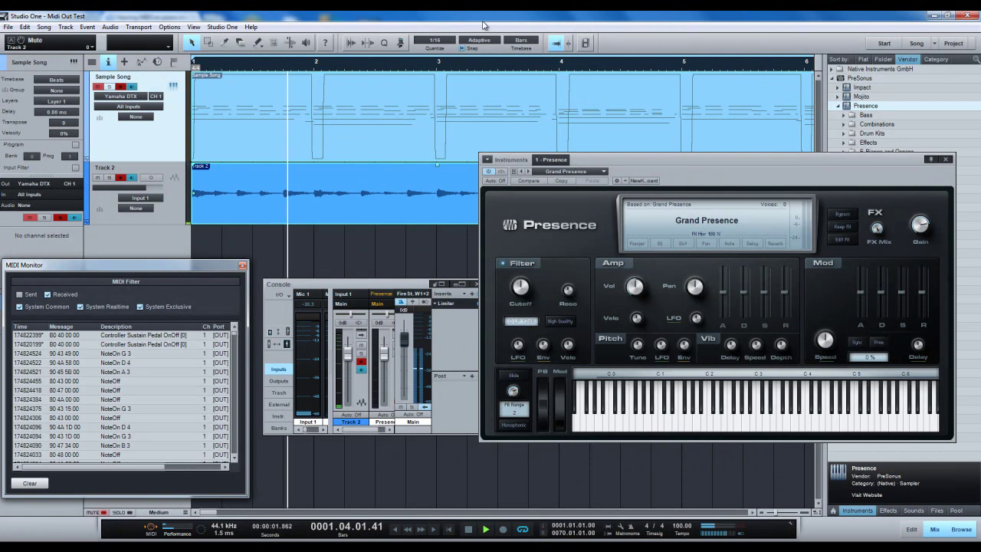
pyautogui.click(444, 201)
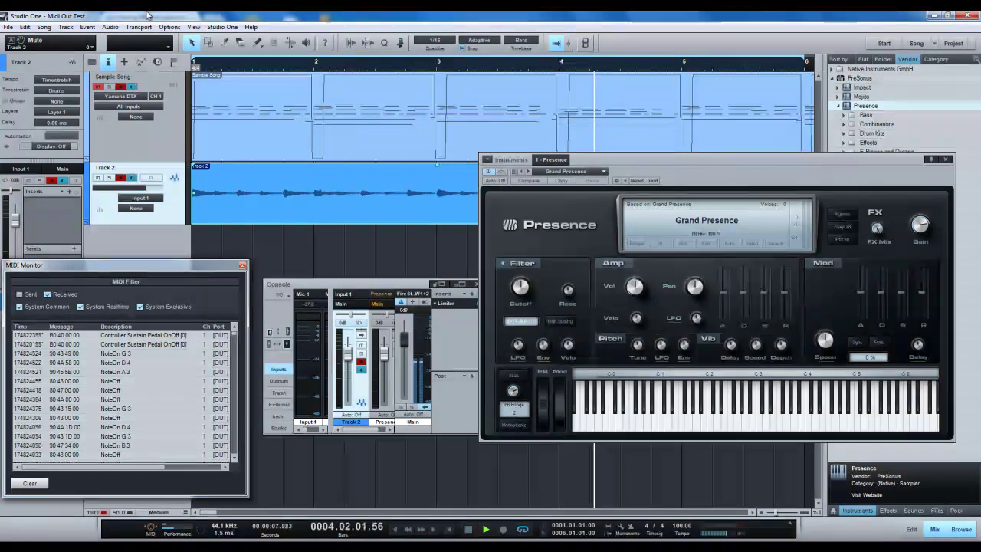
pyautogui.press('space')
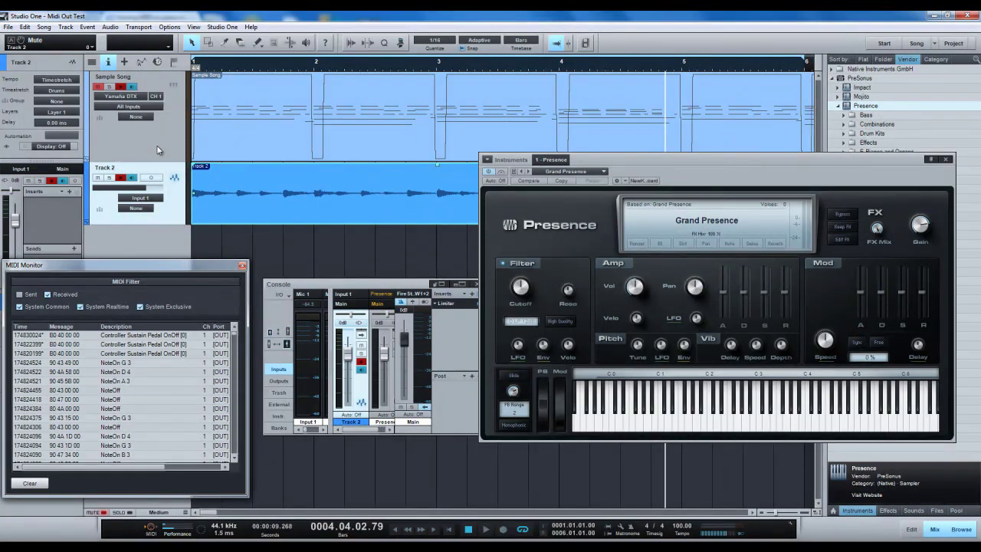
pyautogui.moveTo(370, 289); pyautogui.dragTo(361, 275)
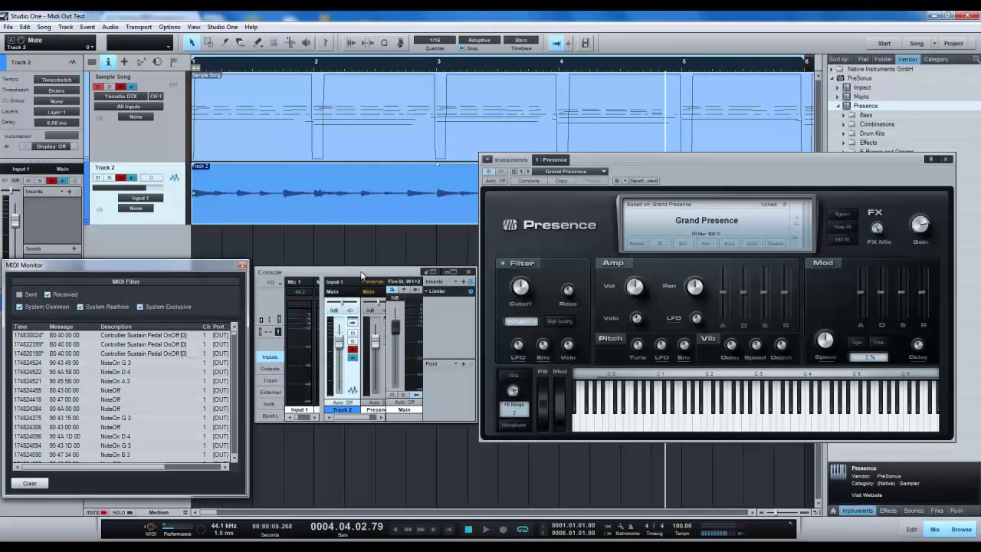